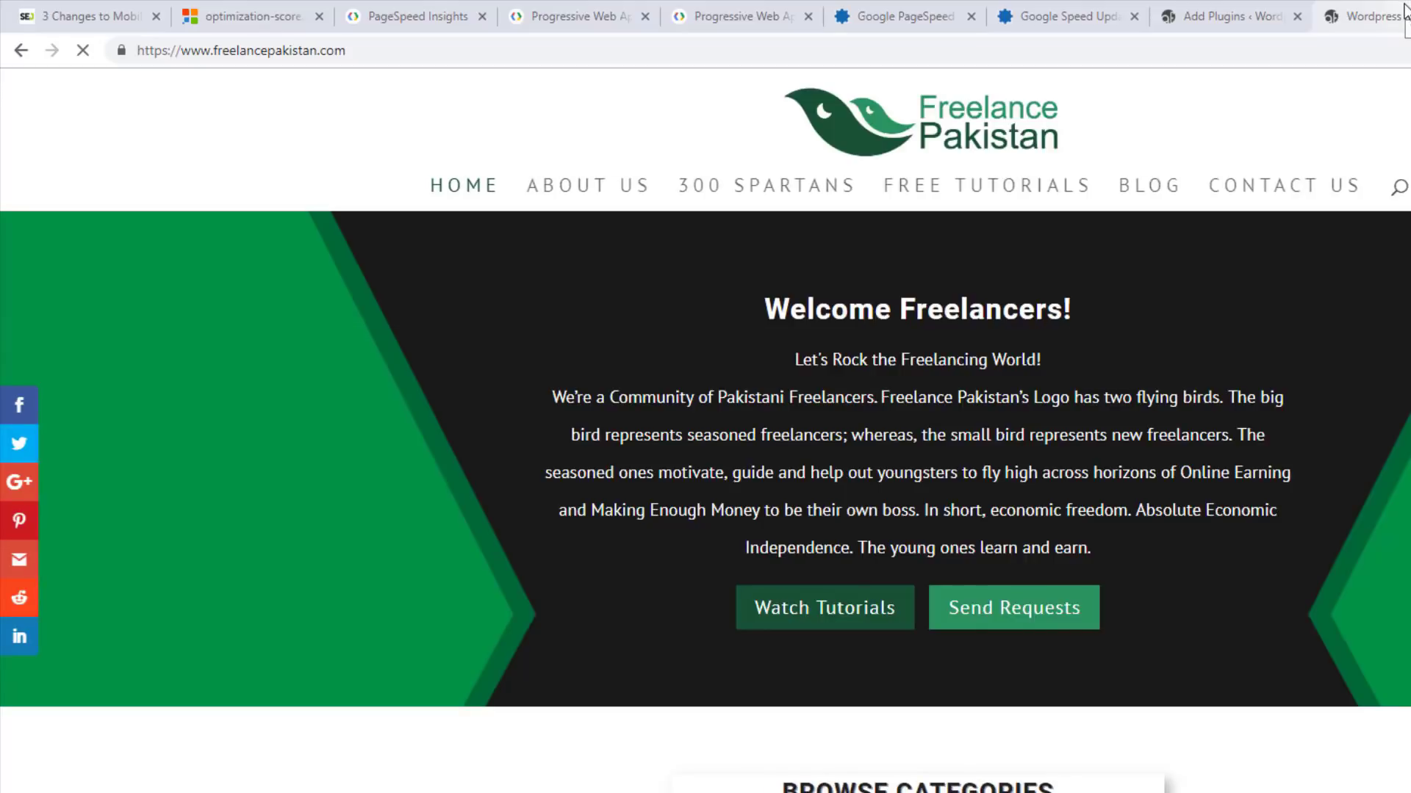
Step: Inspect the Freelance Pakistan home page with the developer tools and open the Audits section
right_click(522, 327)
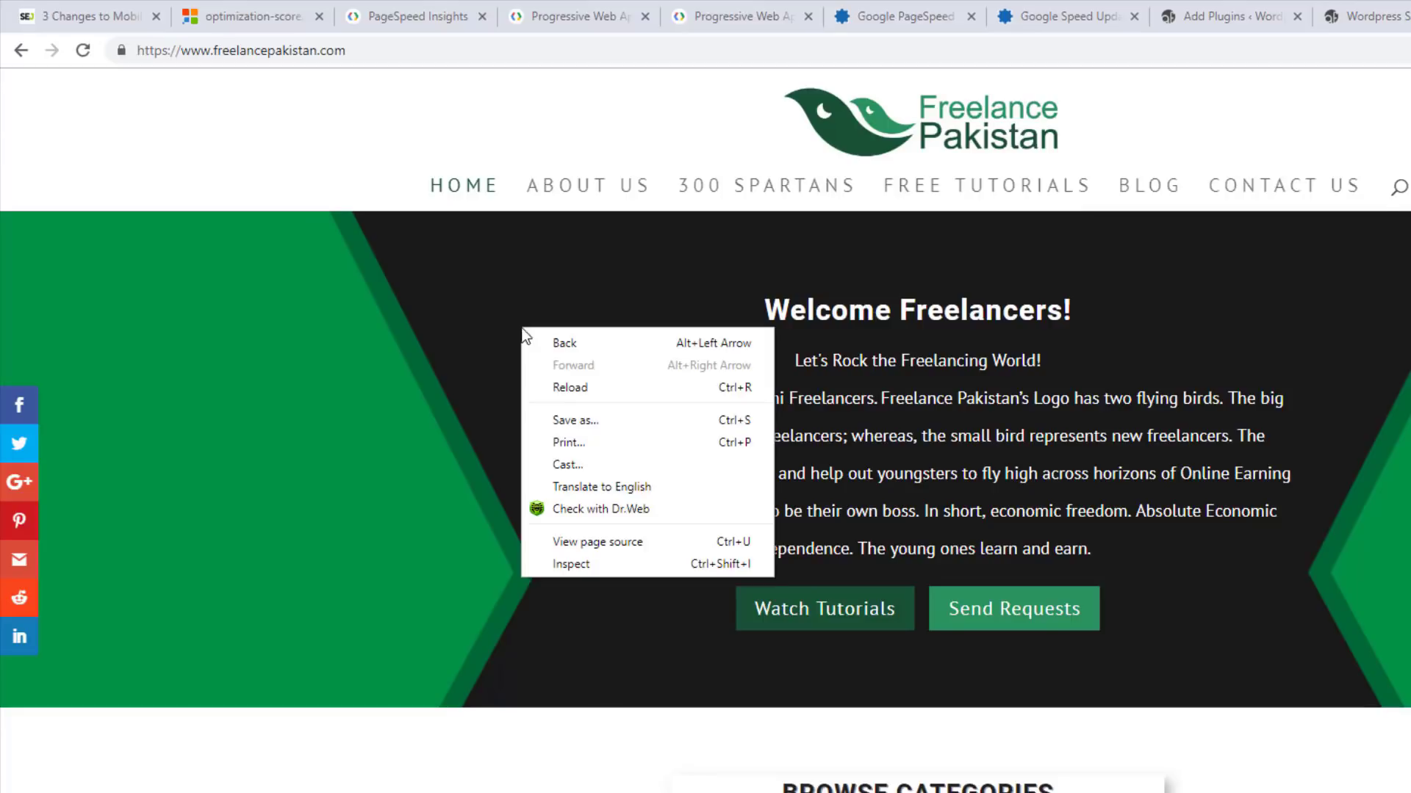
click(577, 570)
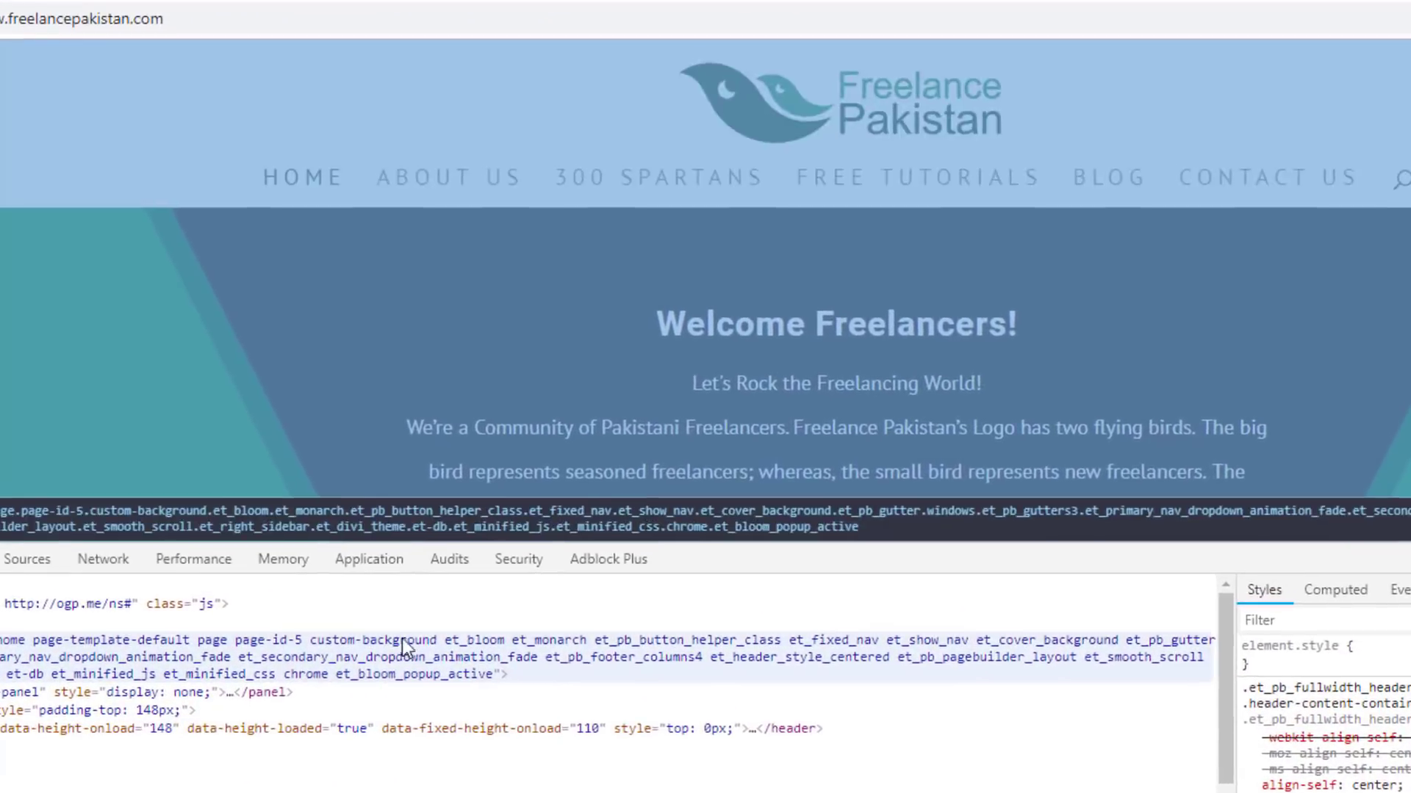
click(449, 559)
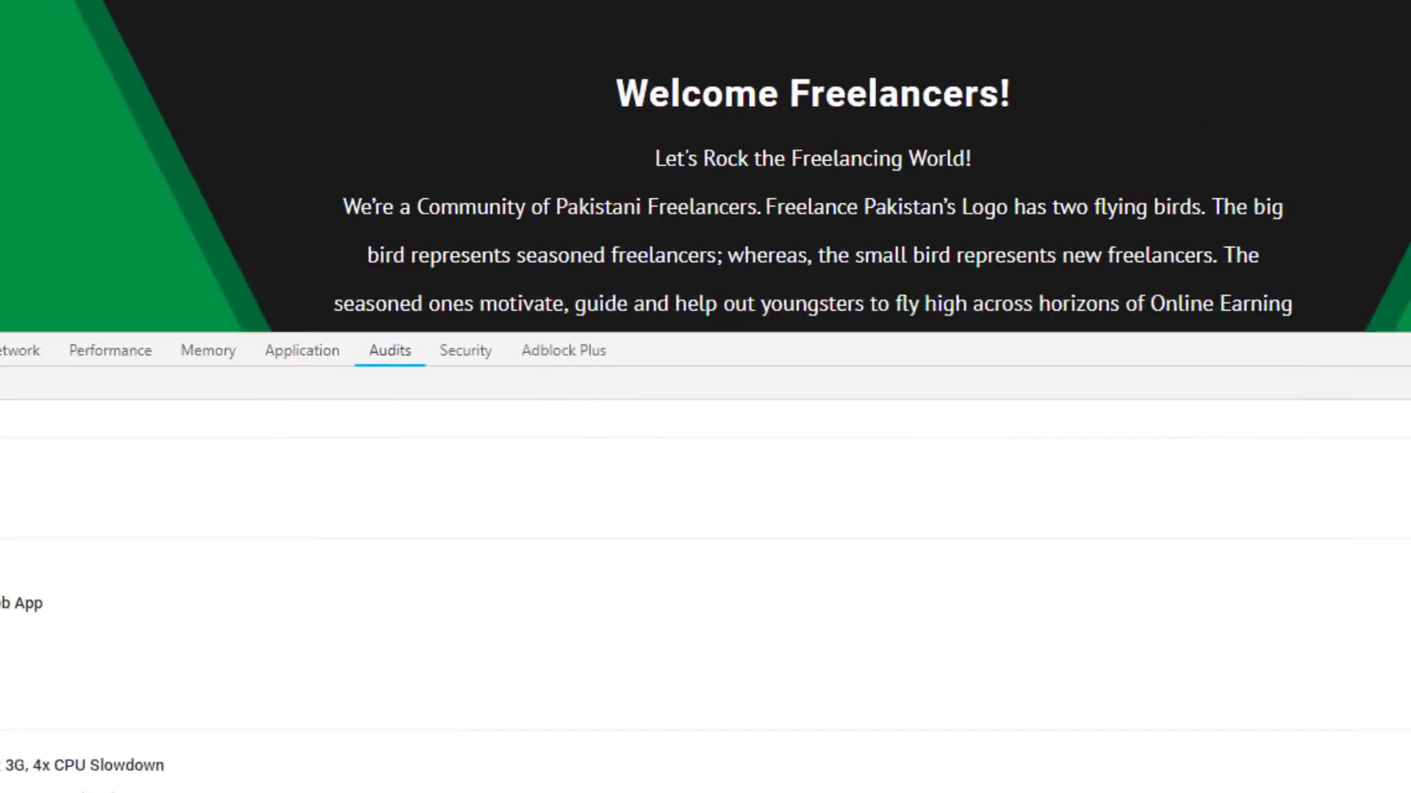
click(1388, 10)
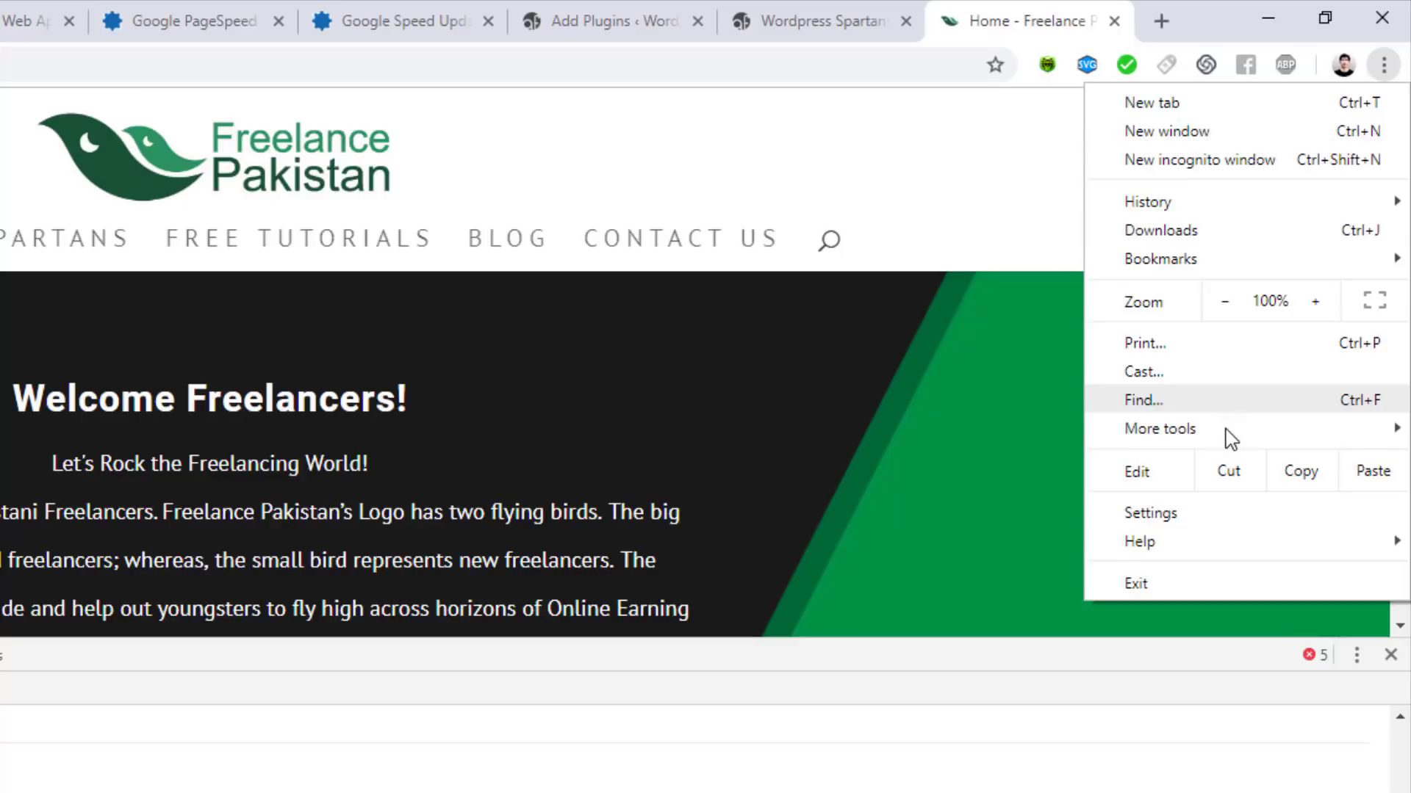
mouse_move(1228, 438)
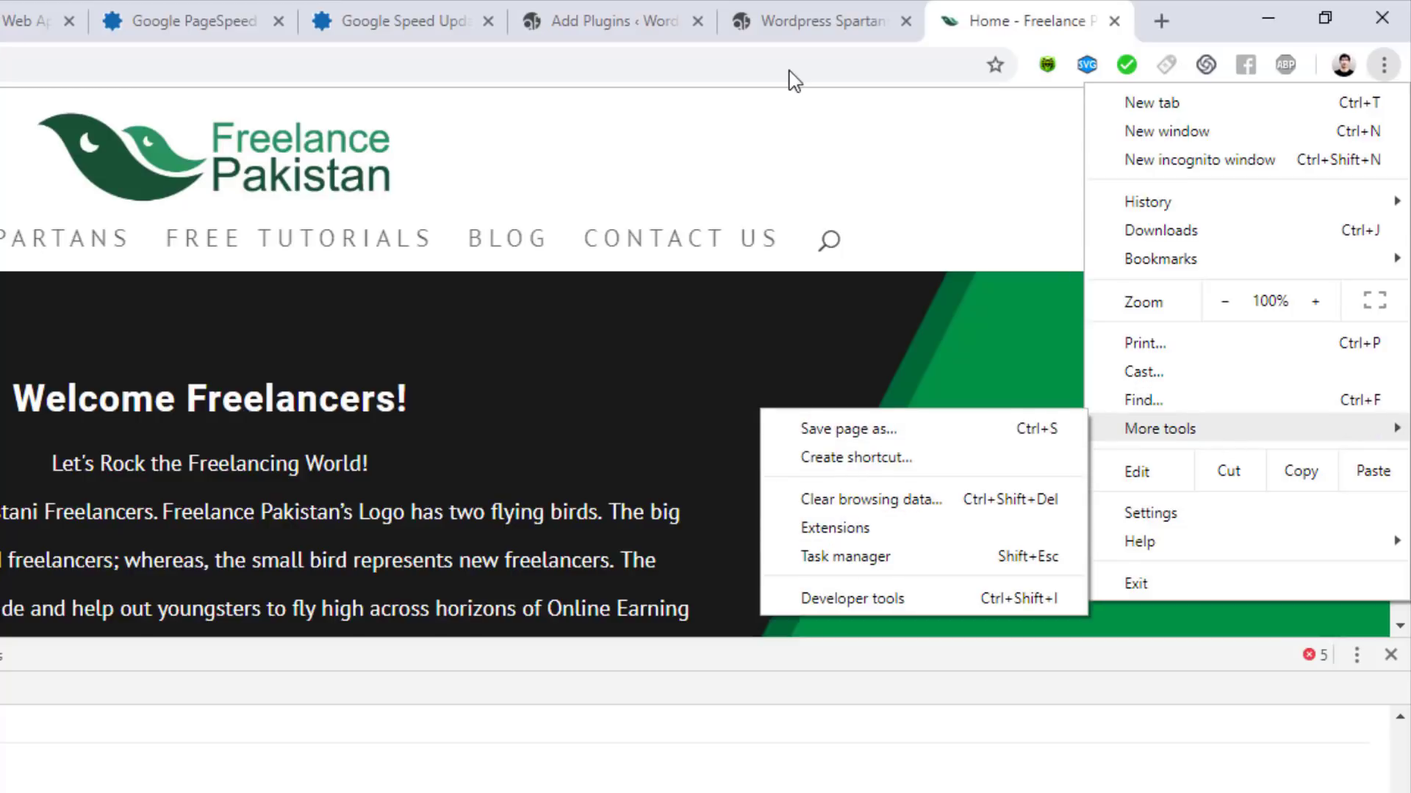
Step: Search Google for "chrome extensions" in a new tab and open the Chrome Web Store's Extensions page
click(1160, 22)
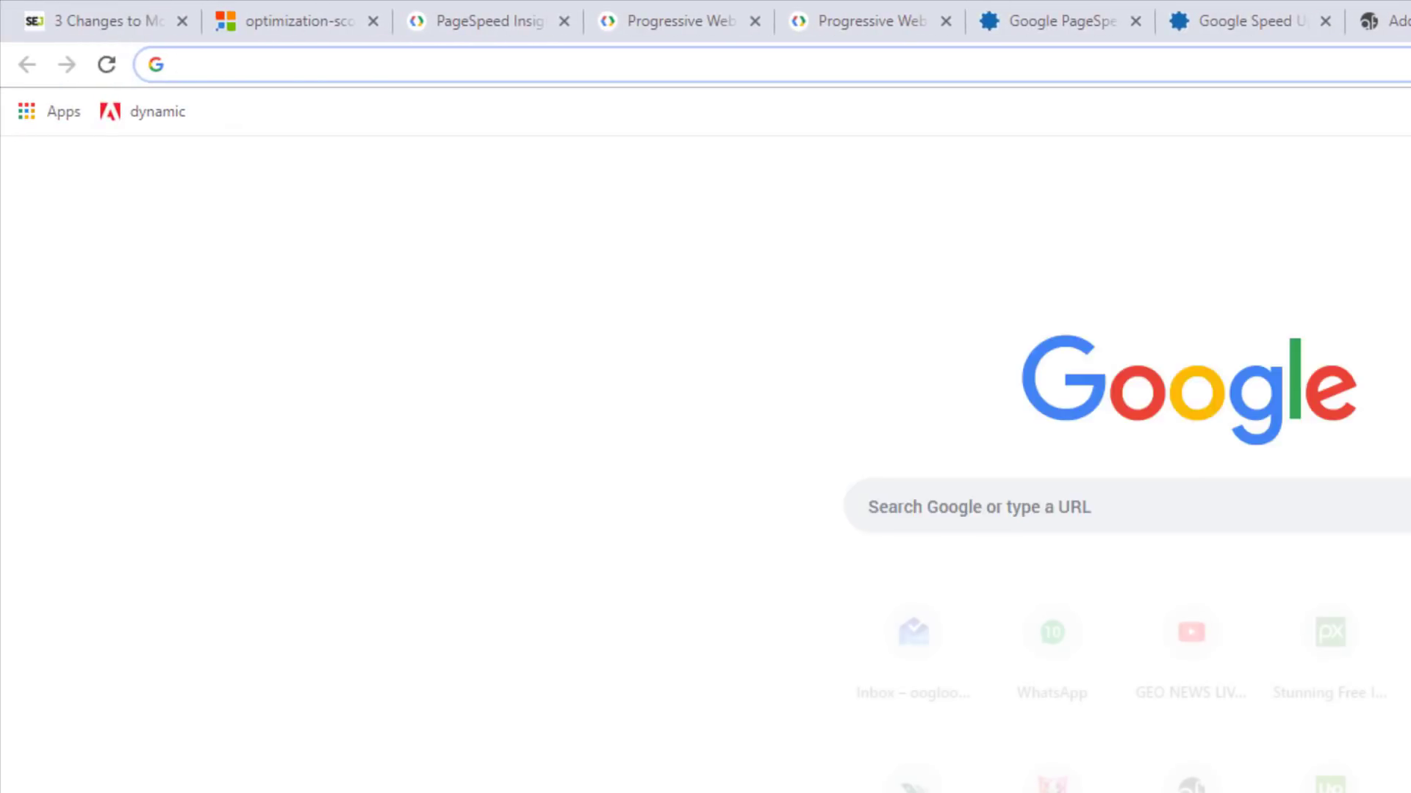
text(chrome)
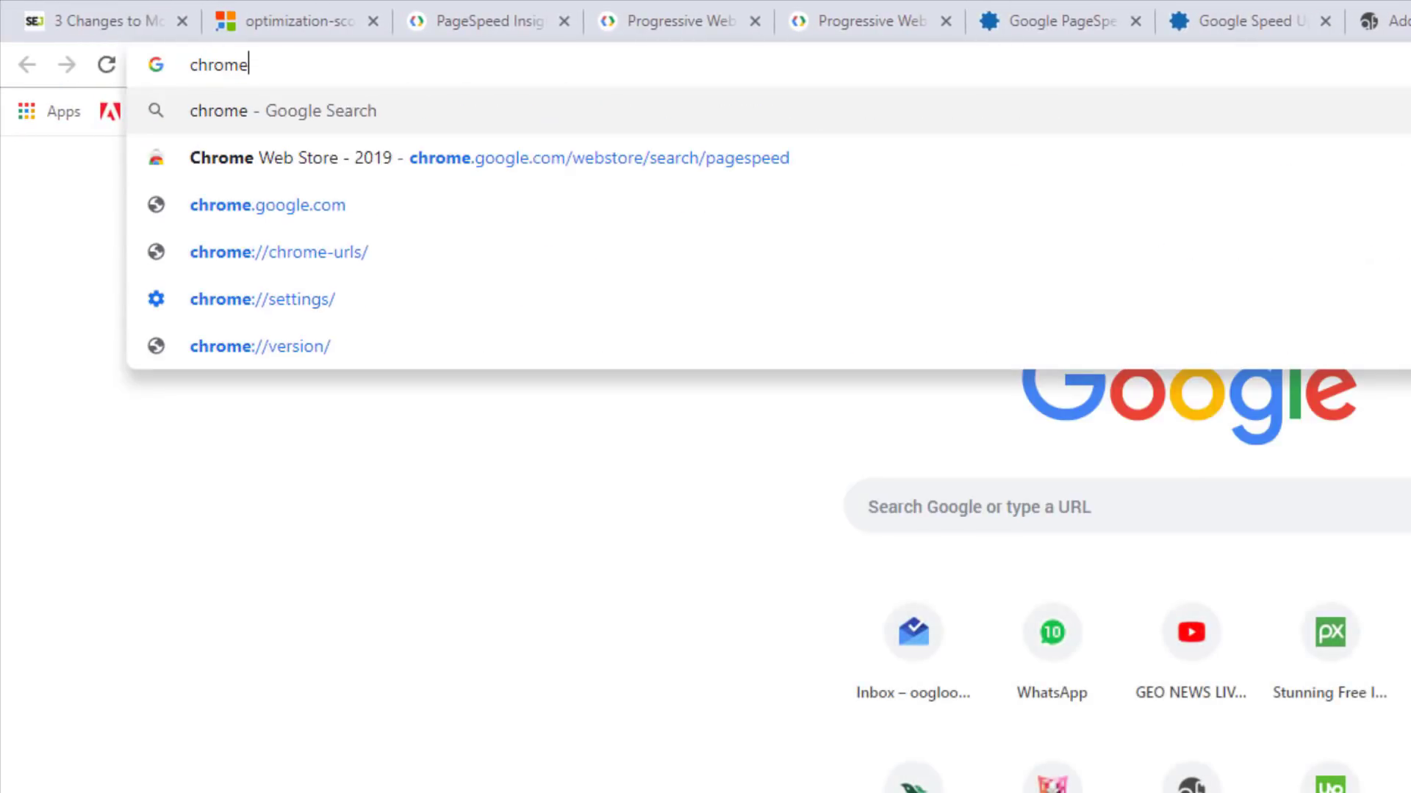
text( extens)
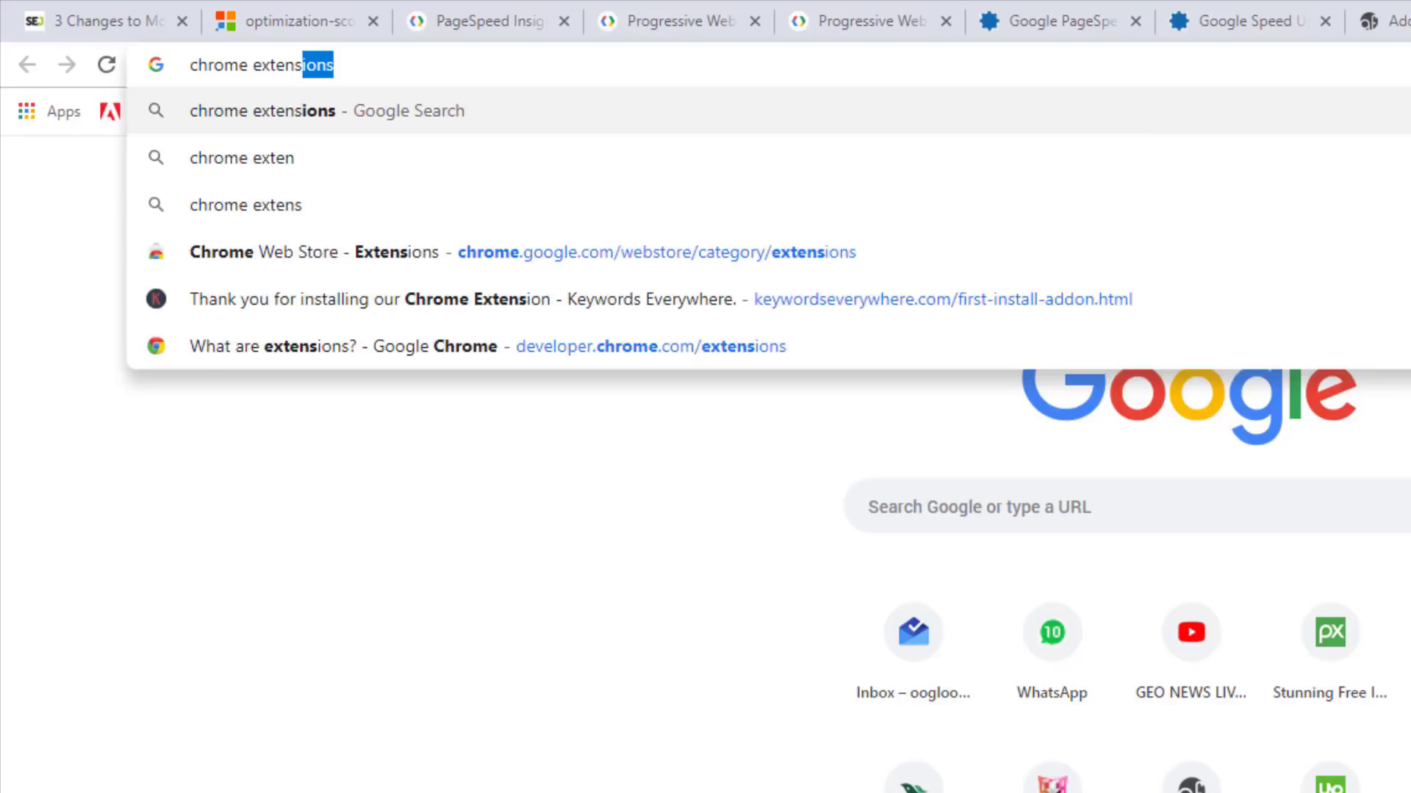
text(ions)
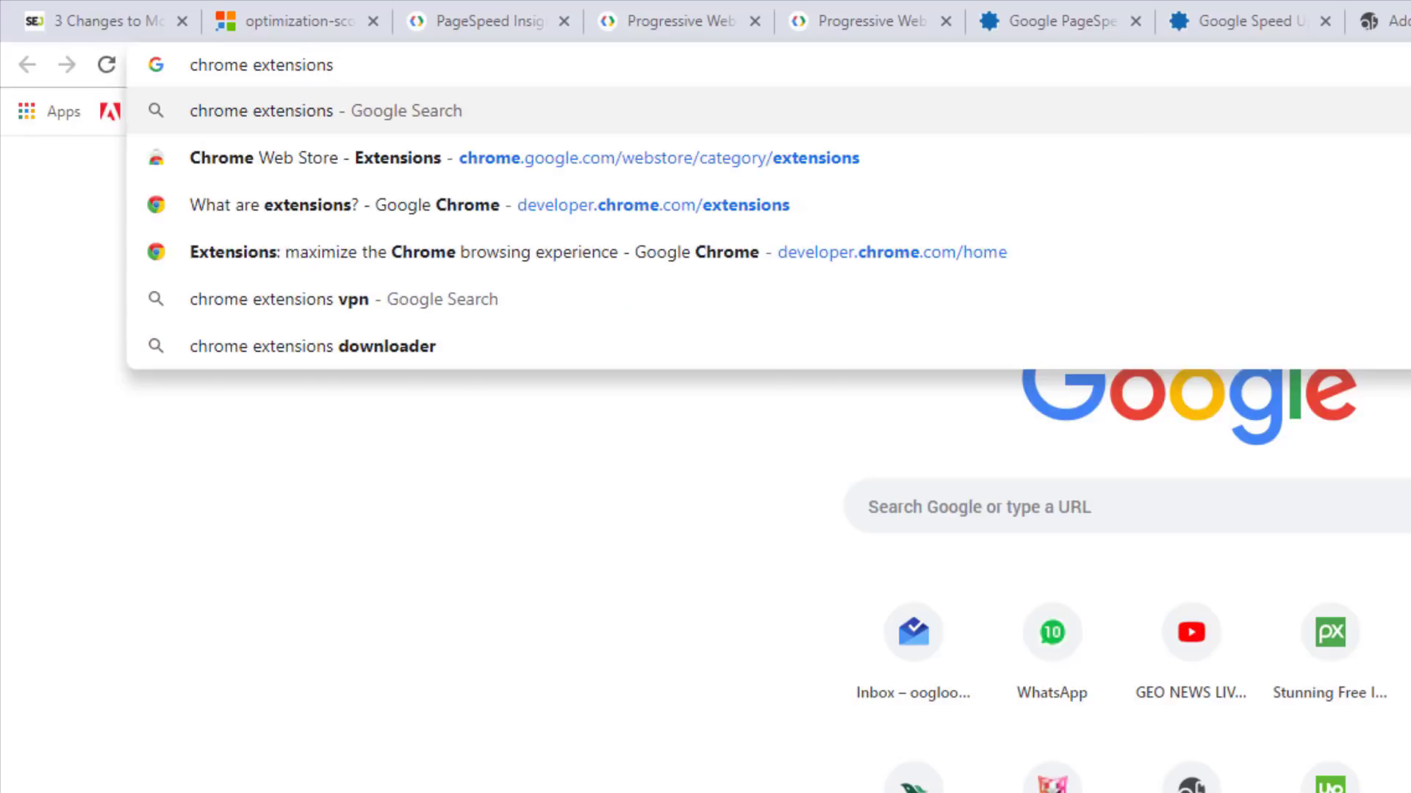
key(Return)
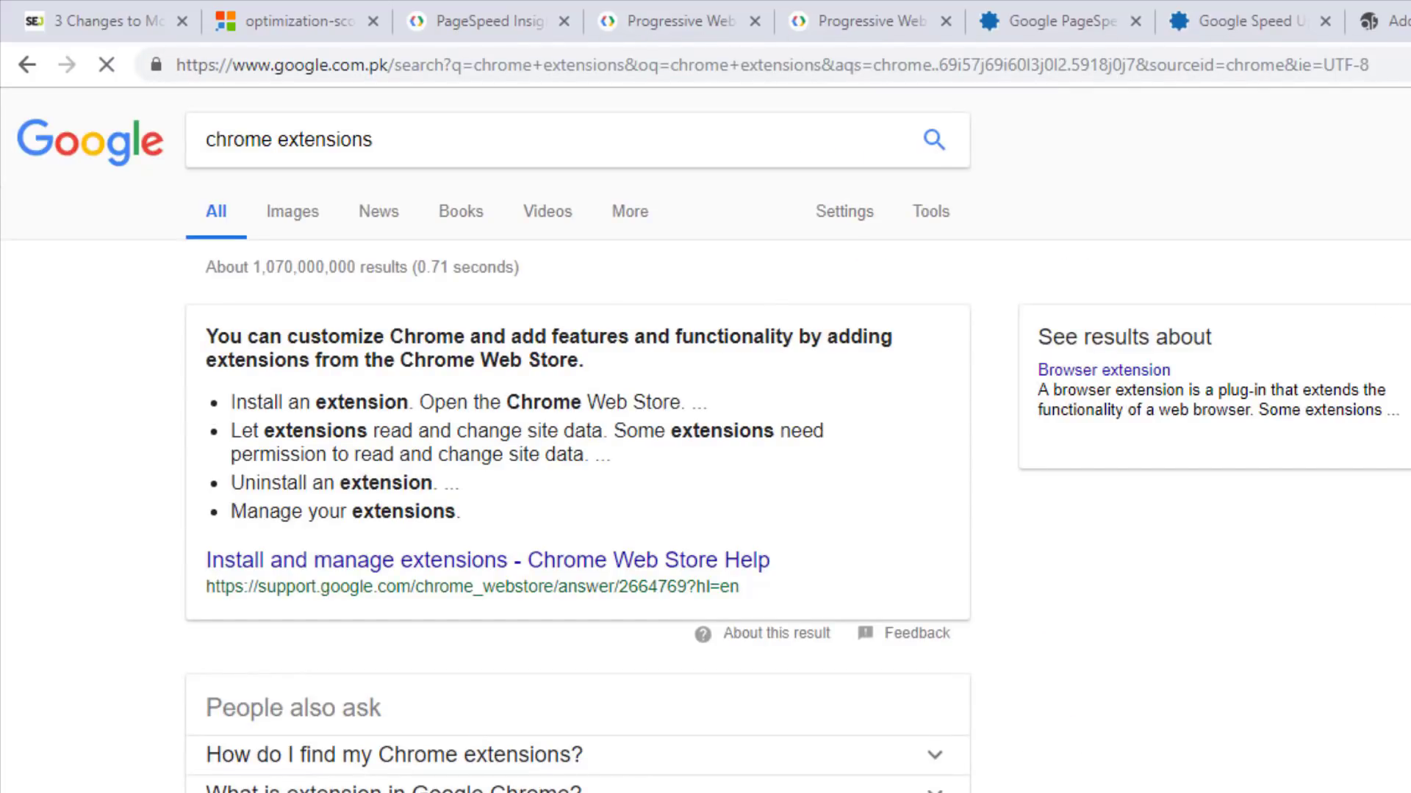
scroll(679, 436, down, 3)
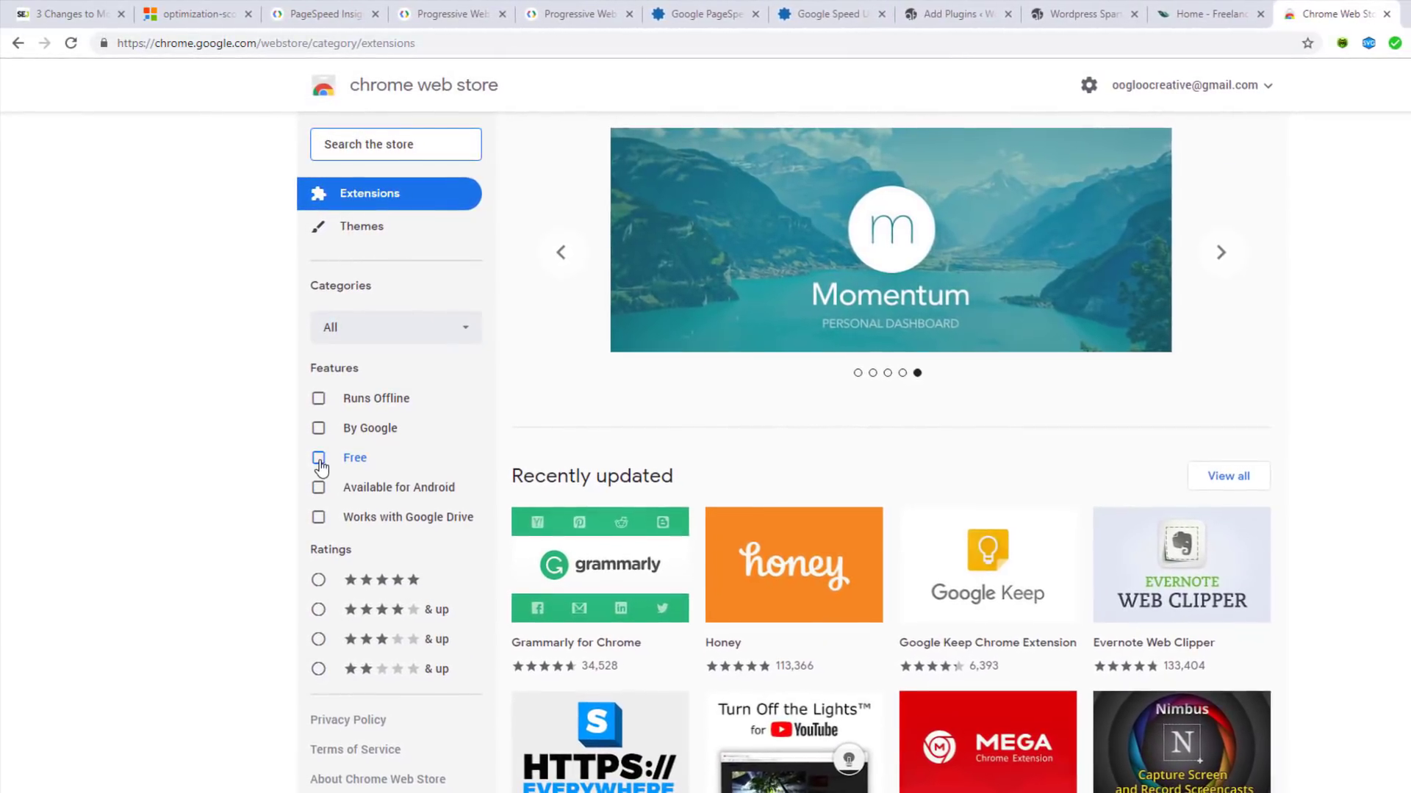
Step: Limit the listed extensions to free ones and search the store for "pagespeed insights"
click(319, 463)
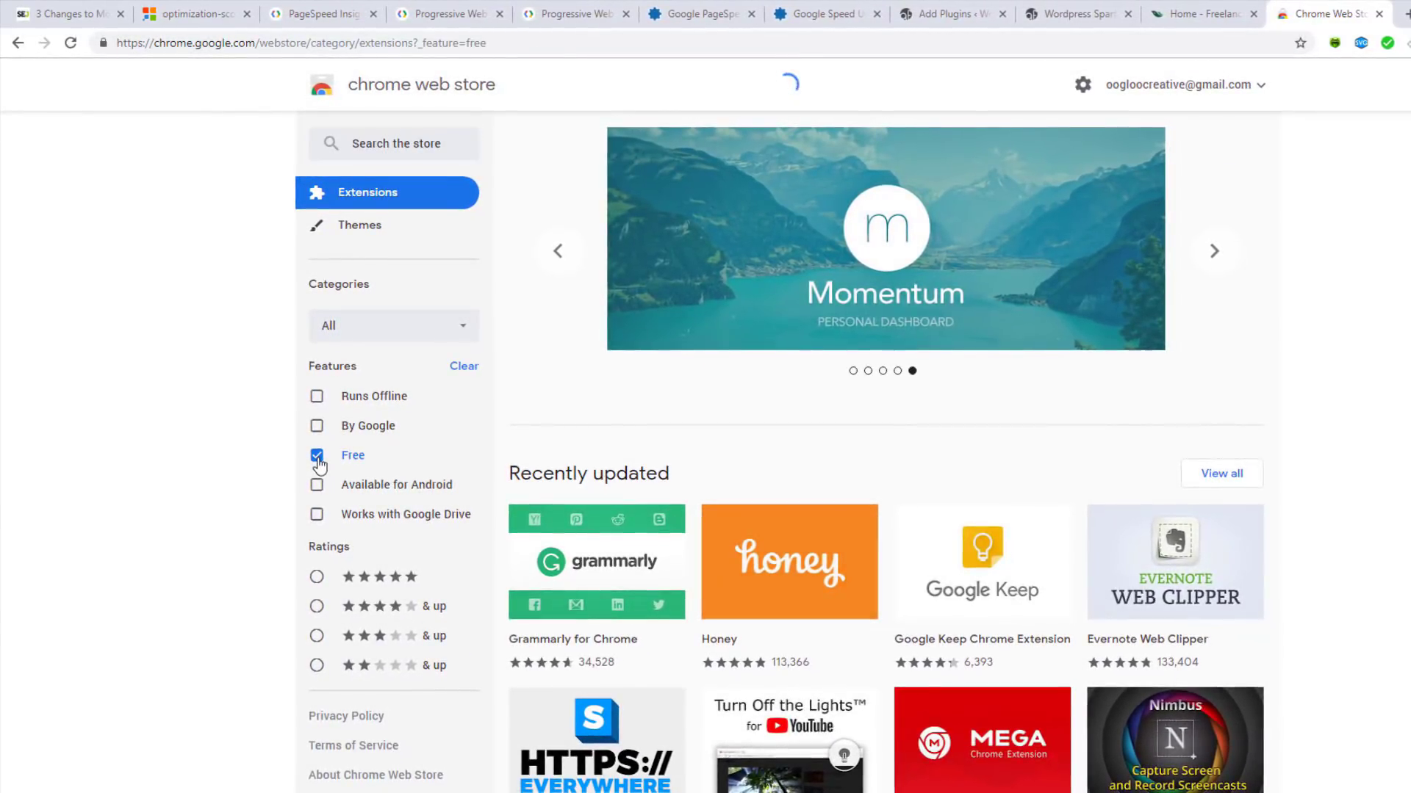
click(386, 142)
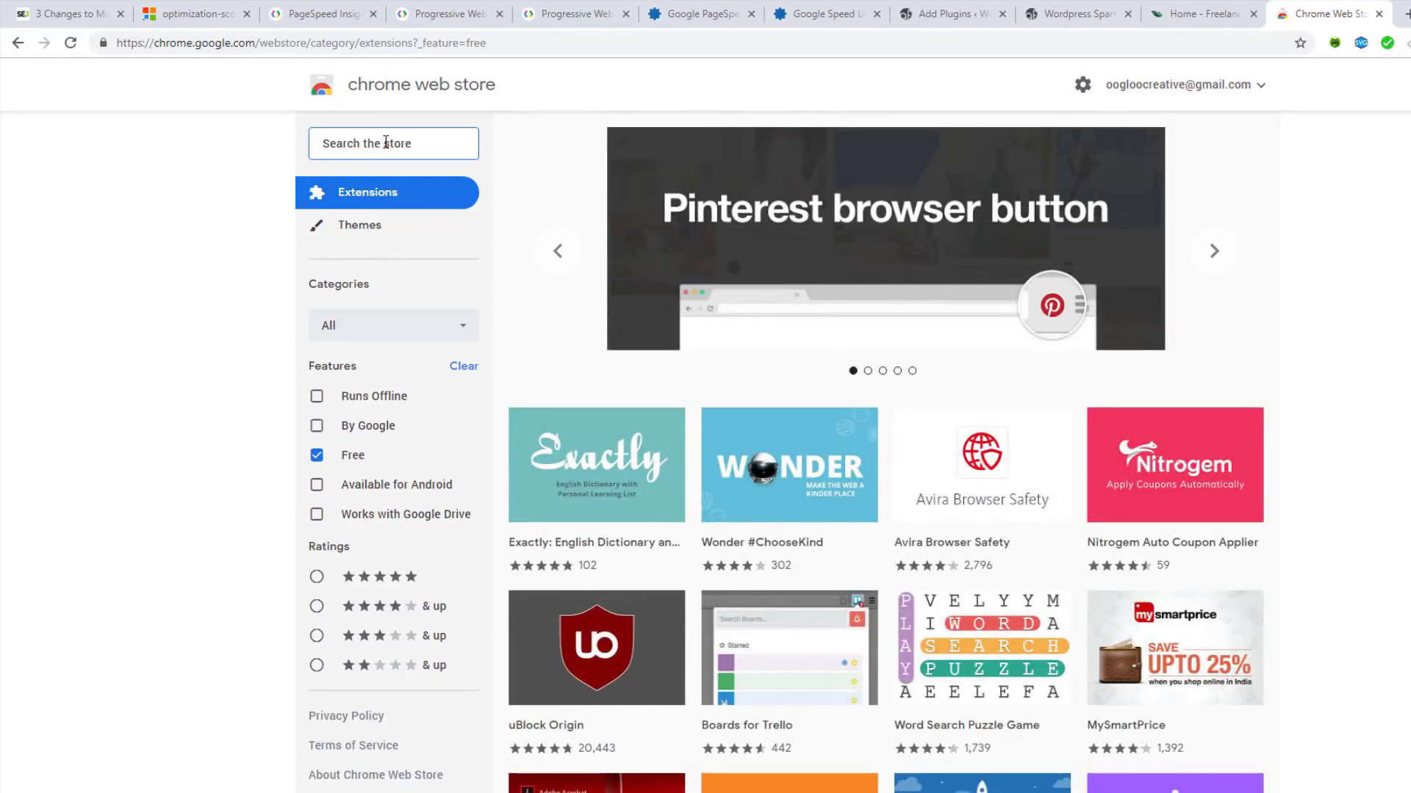
text(pag)
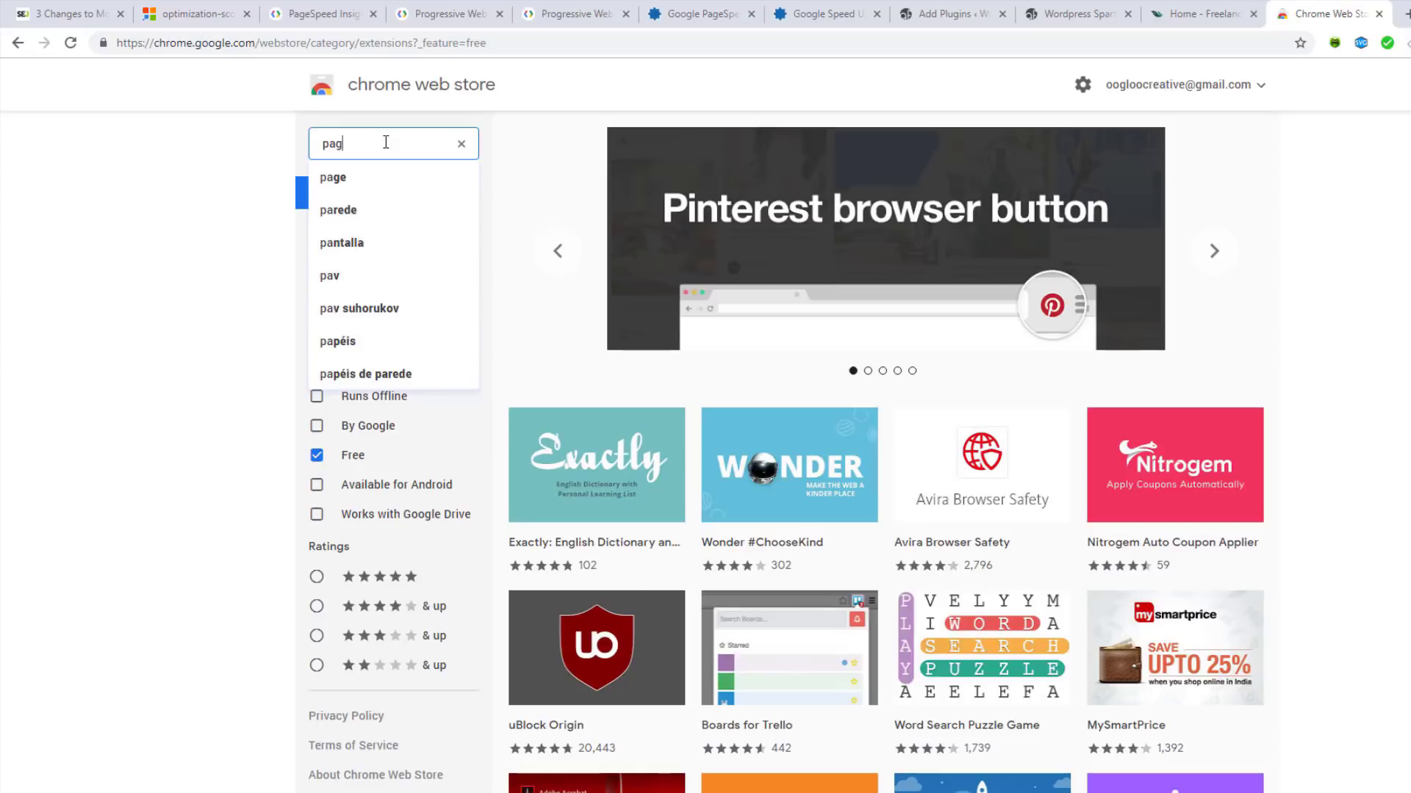
text(espeesd)
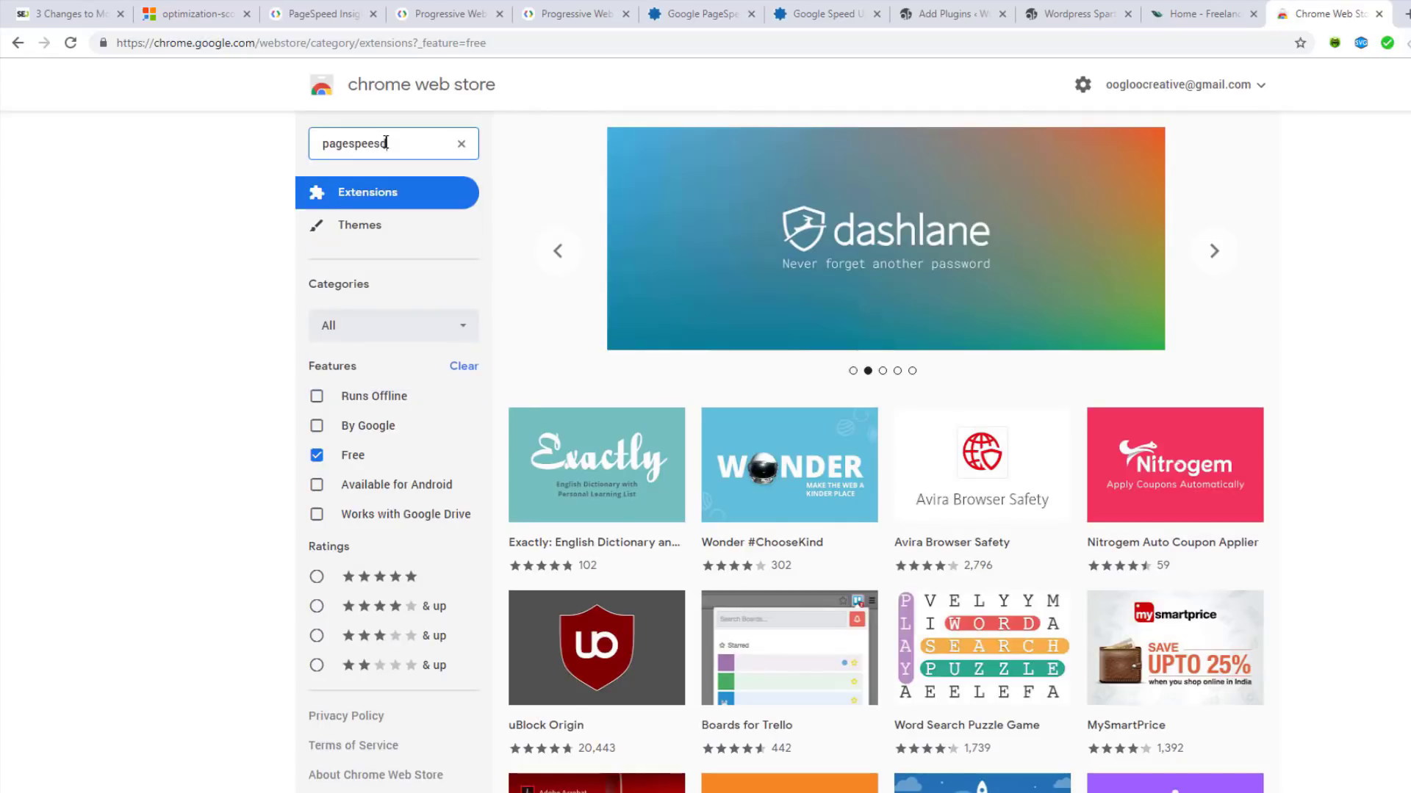
key(BackSpace)
key(BackSpace)
text(d in)
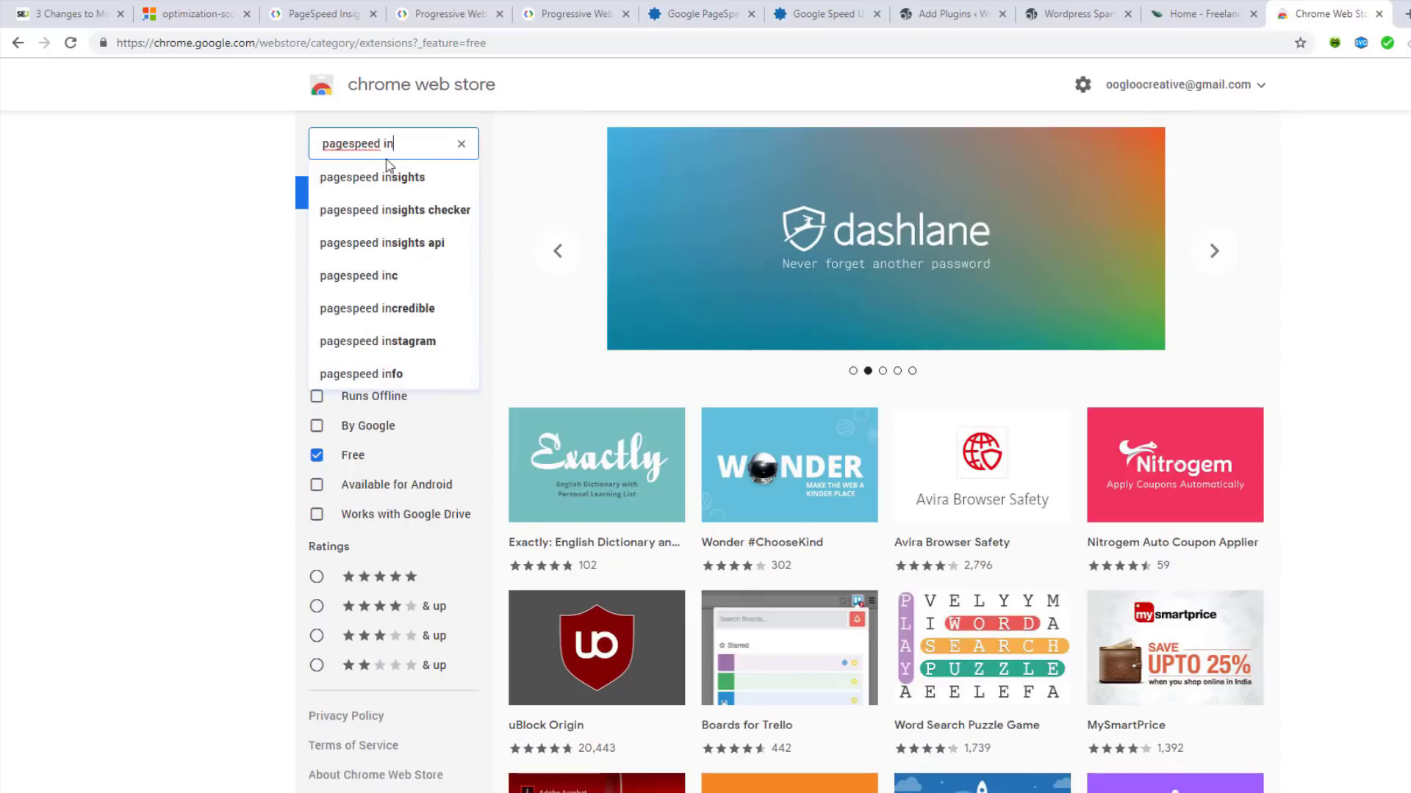
click(388, 177)
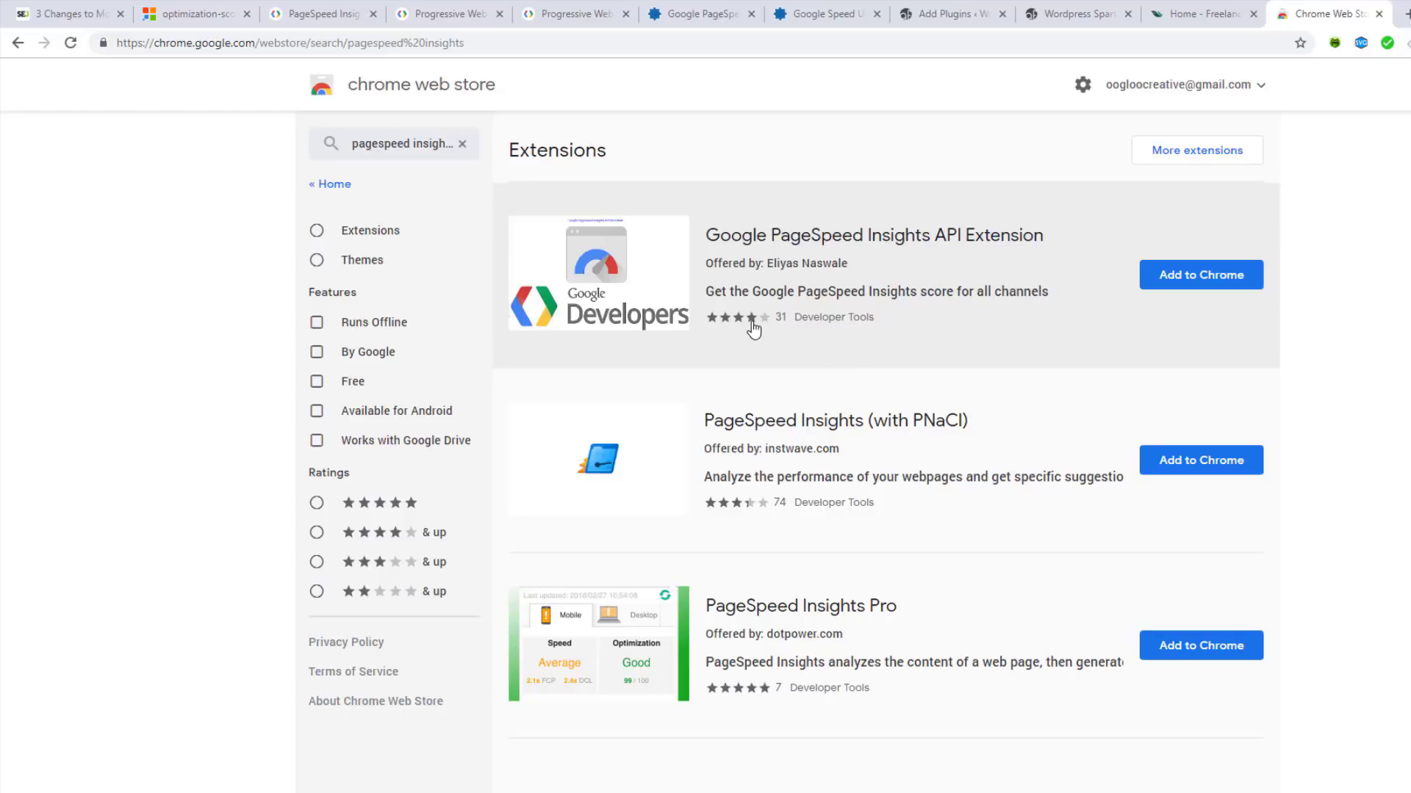
Step: Add the Google PageSpeed Insights API Extension to Chrome and accept its permission request
mouse_move(753, 328)
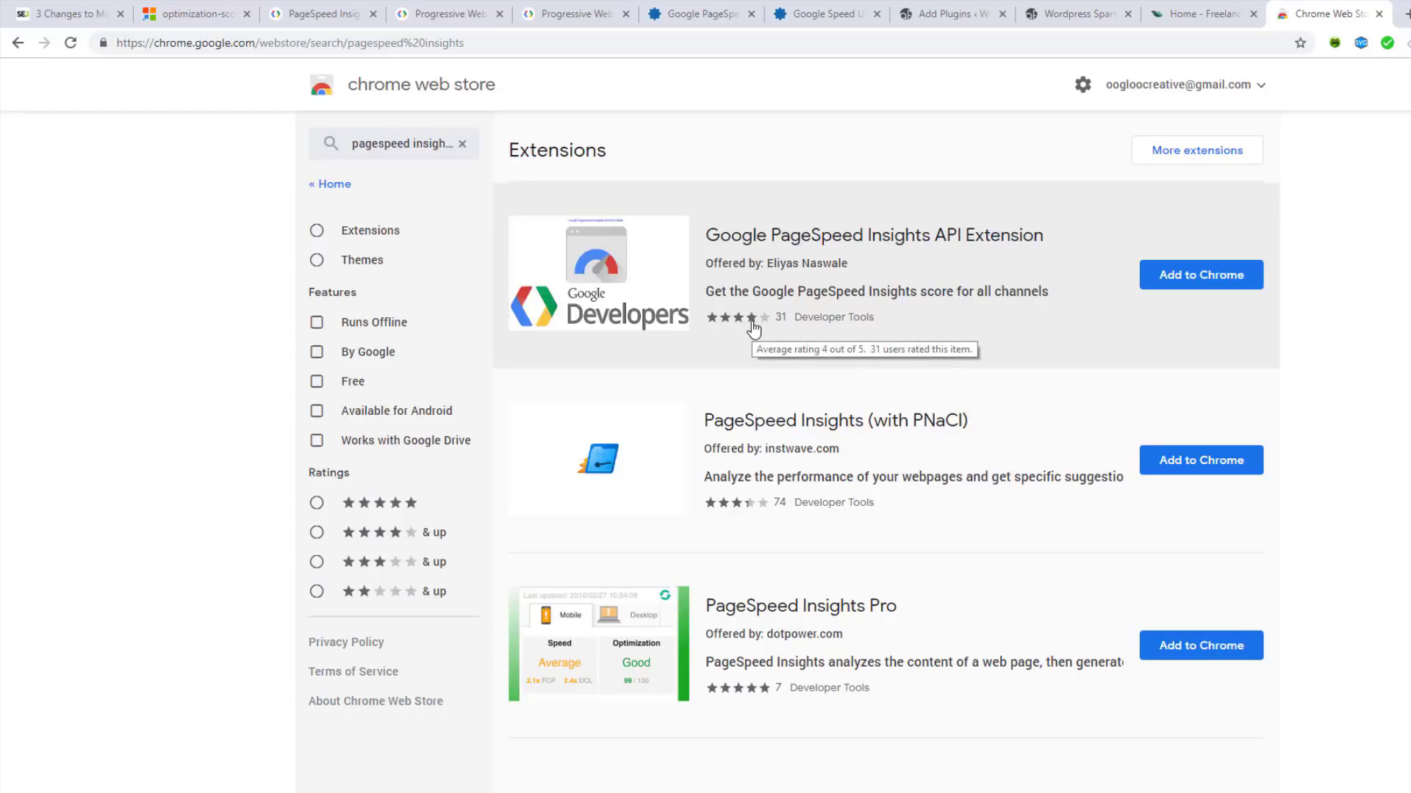
click(1222, 282)
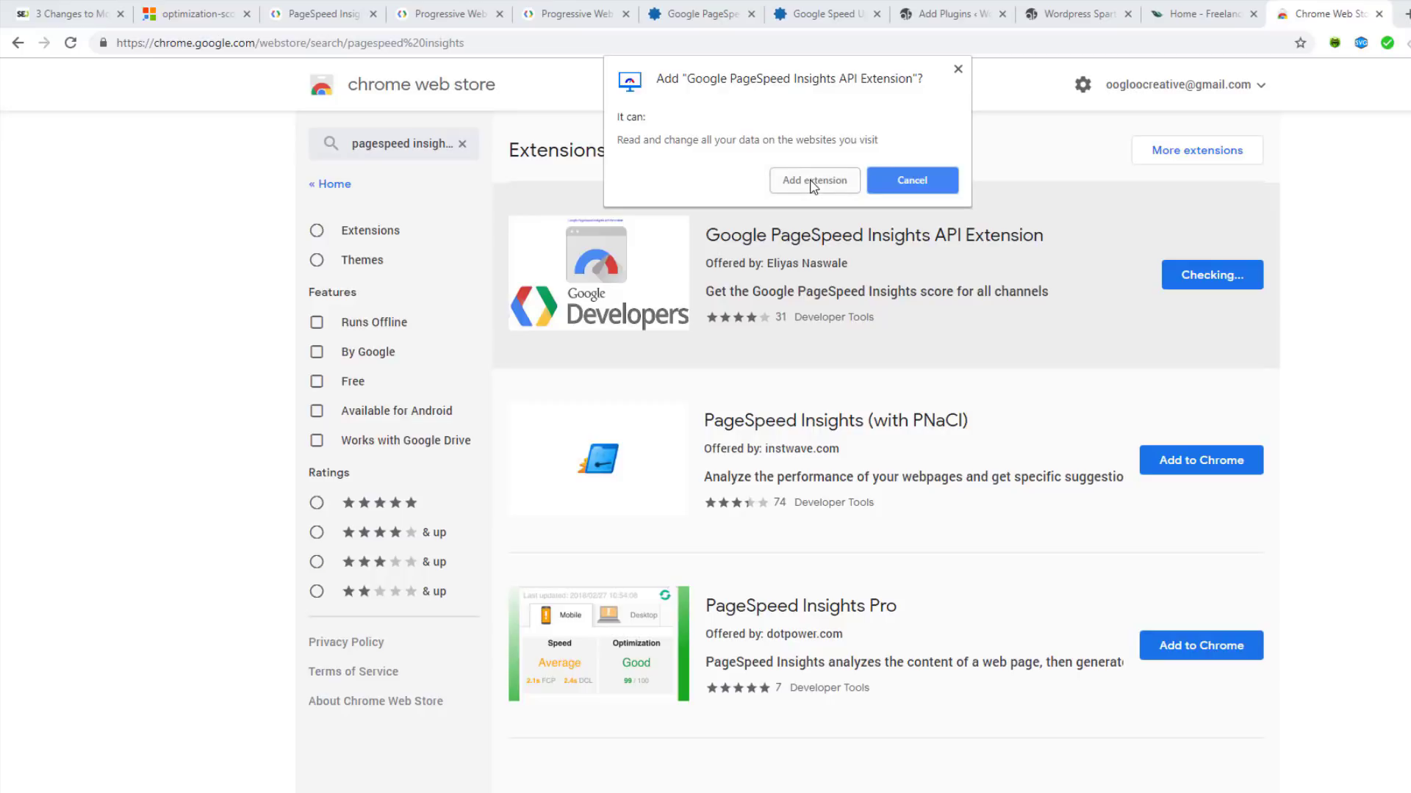
click(814, 181)
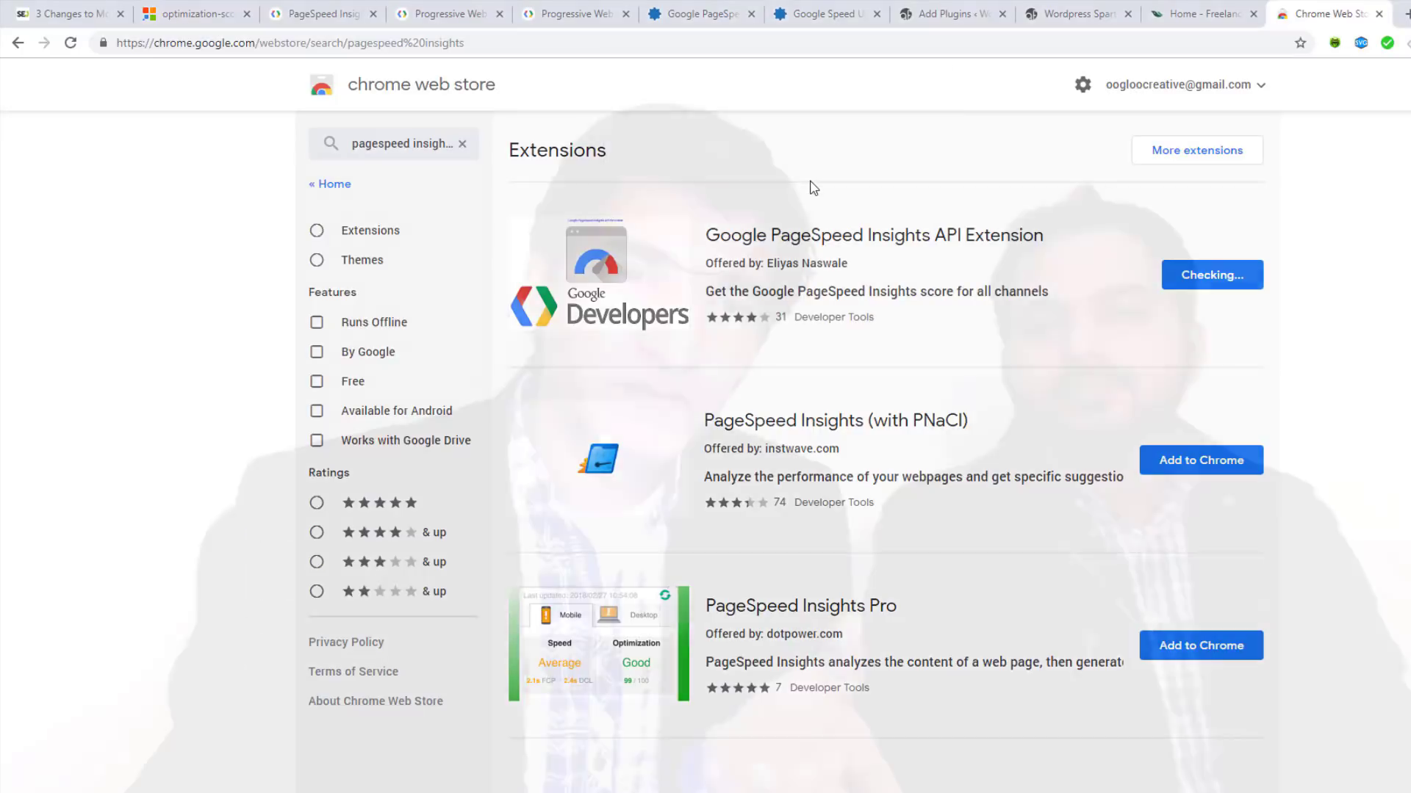
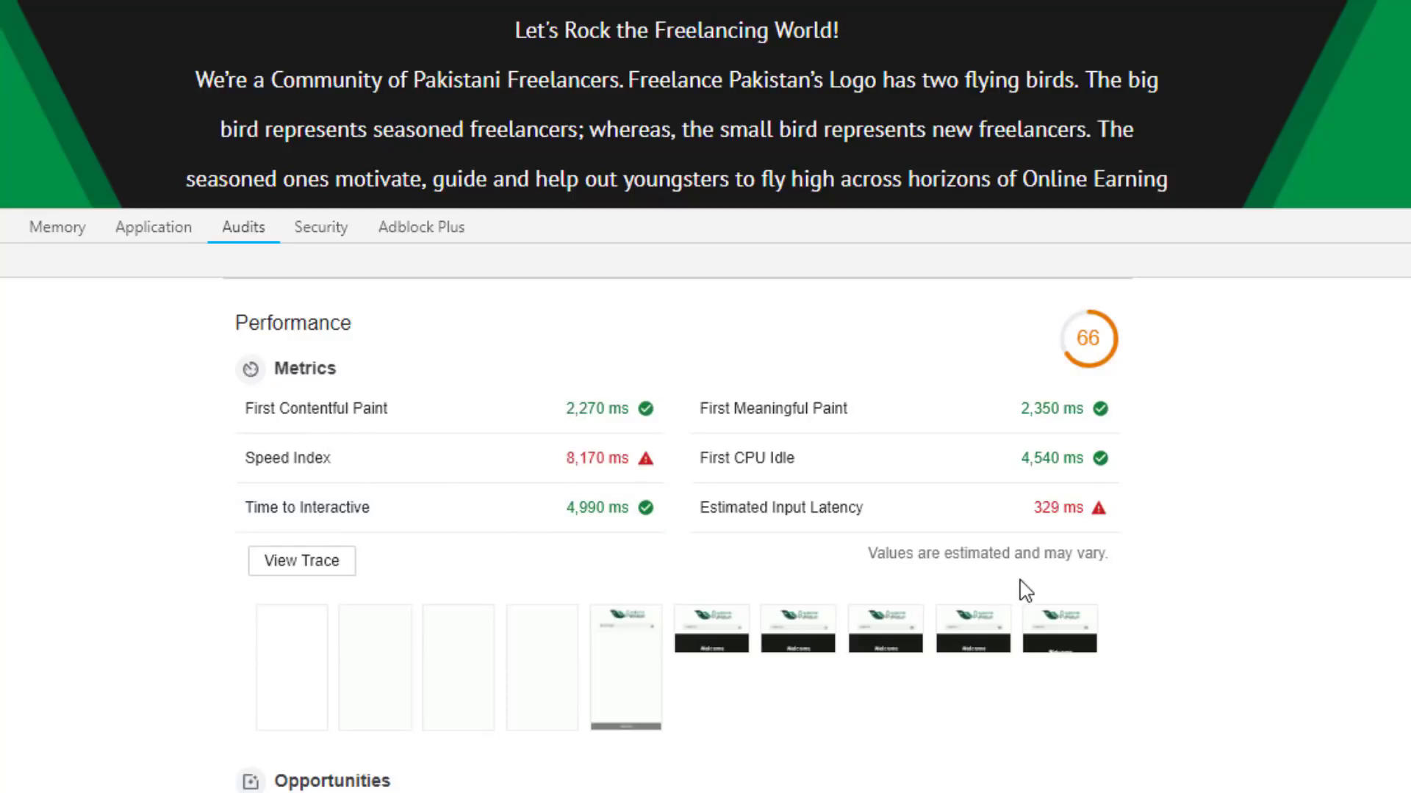
Step: Review the site's audit report from the Performance metrics through Opportunities and Diagnostics to the Progressive Web App checks
mouse_move(780, 529)
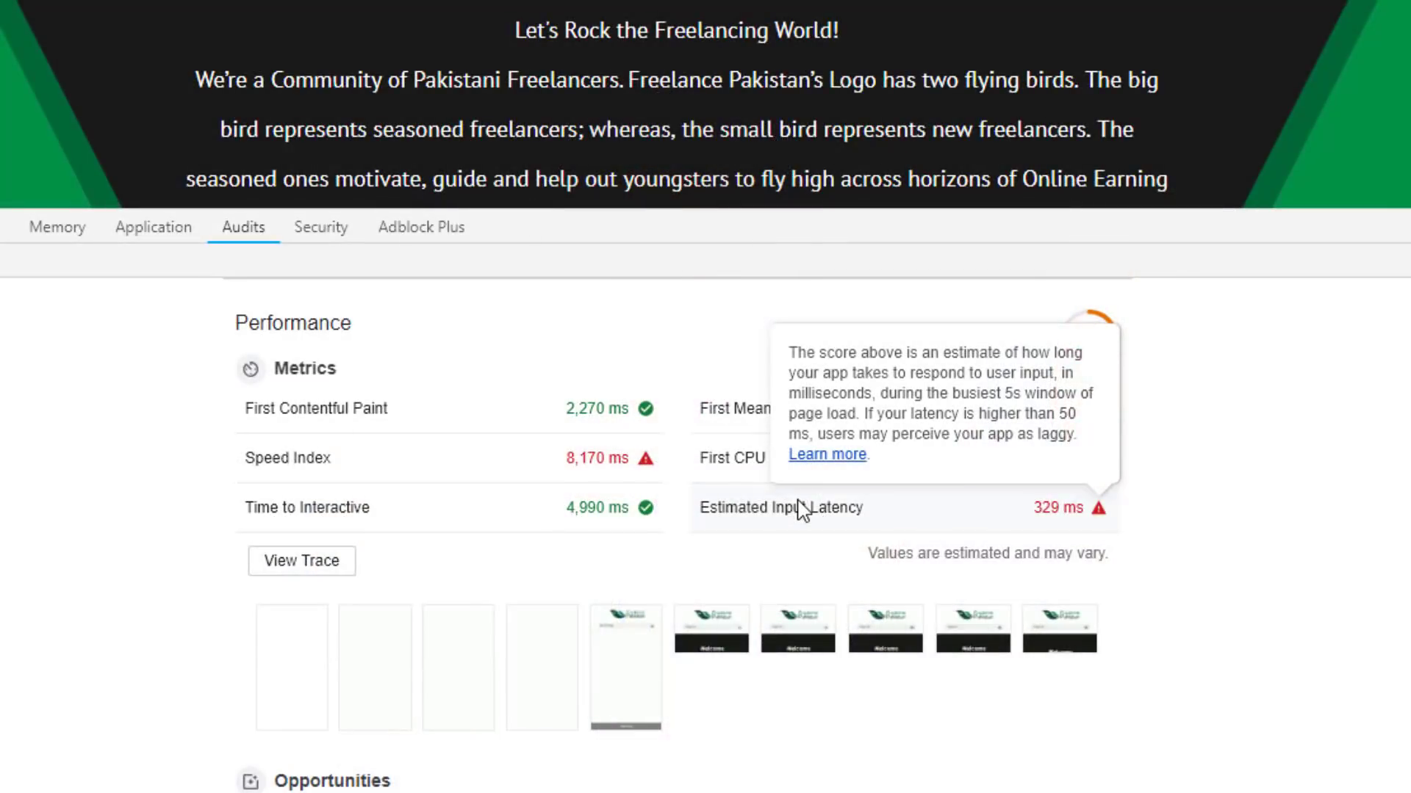
scroll(802, 510, down, 3)
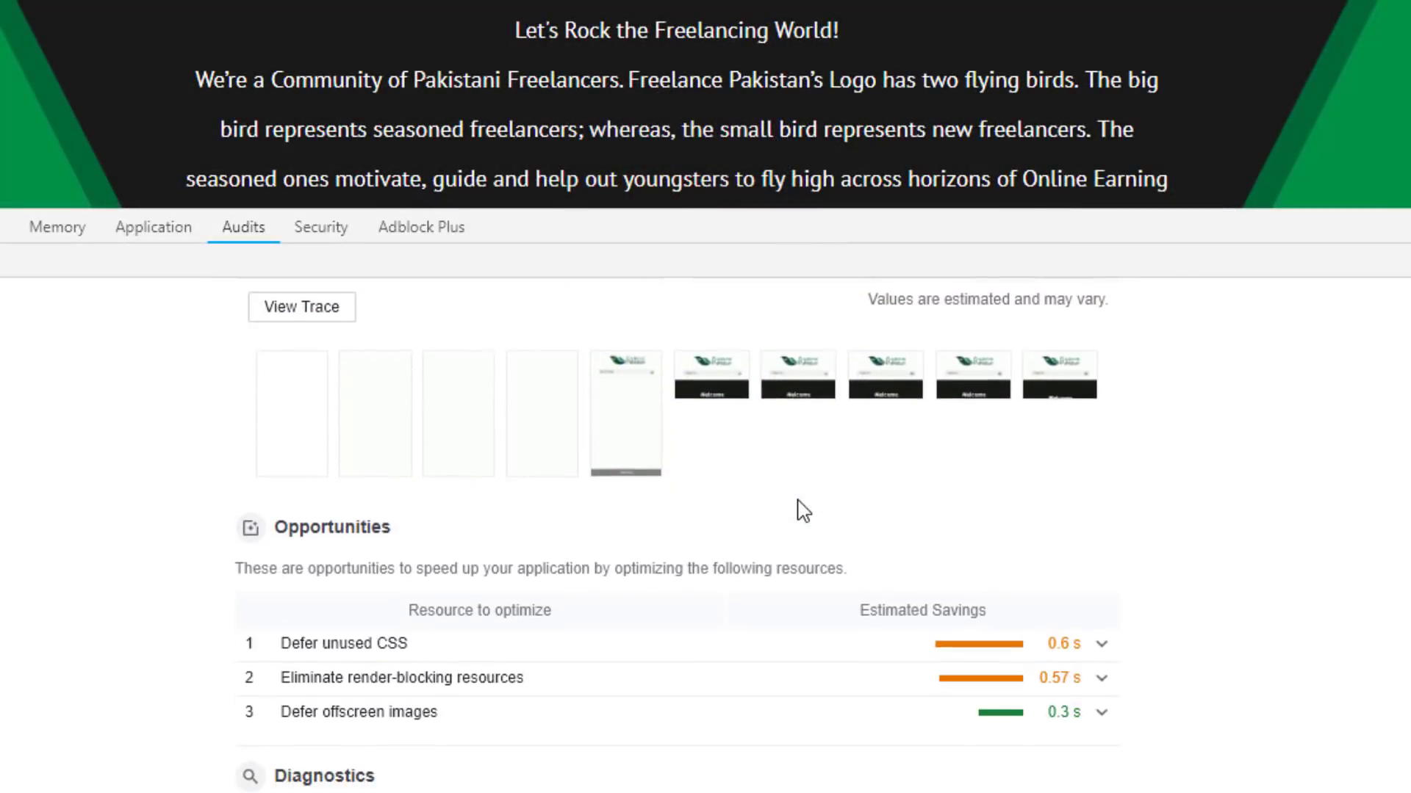
scroll(801, 499, down, 3)
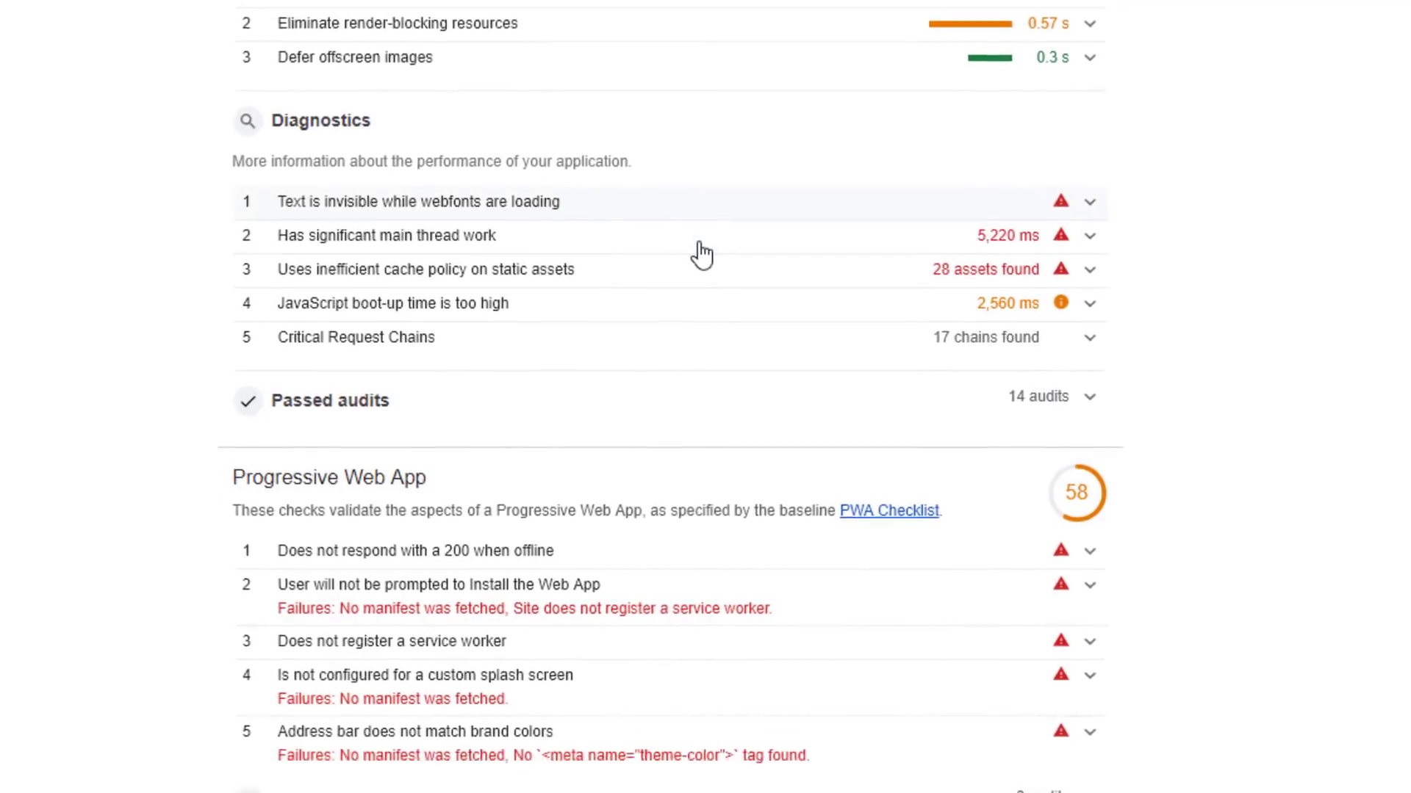
scroll(347, 399, down, 4)
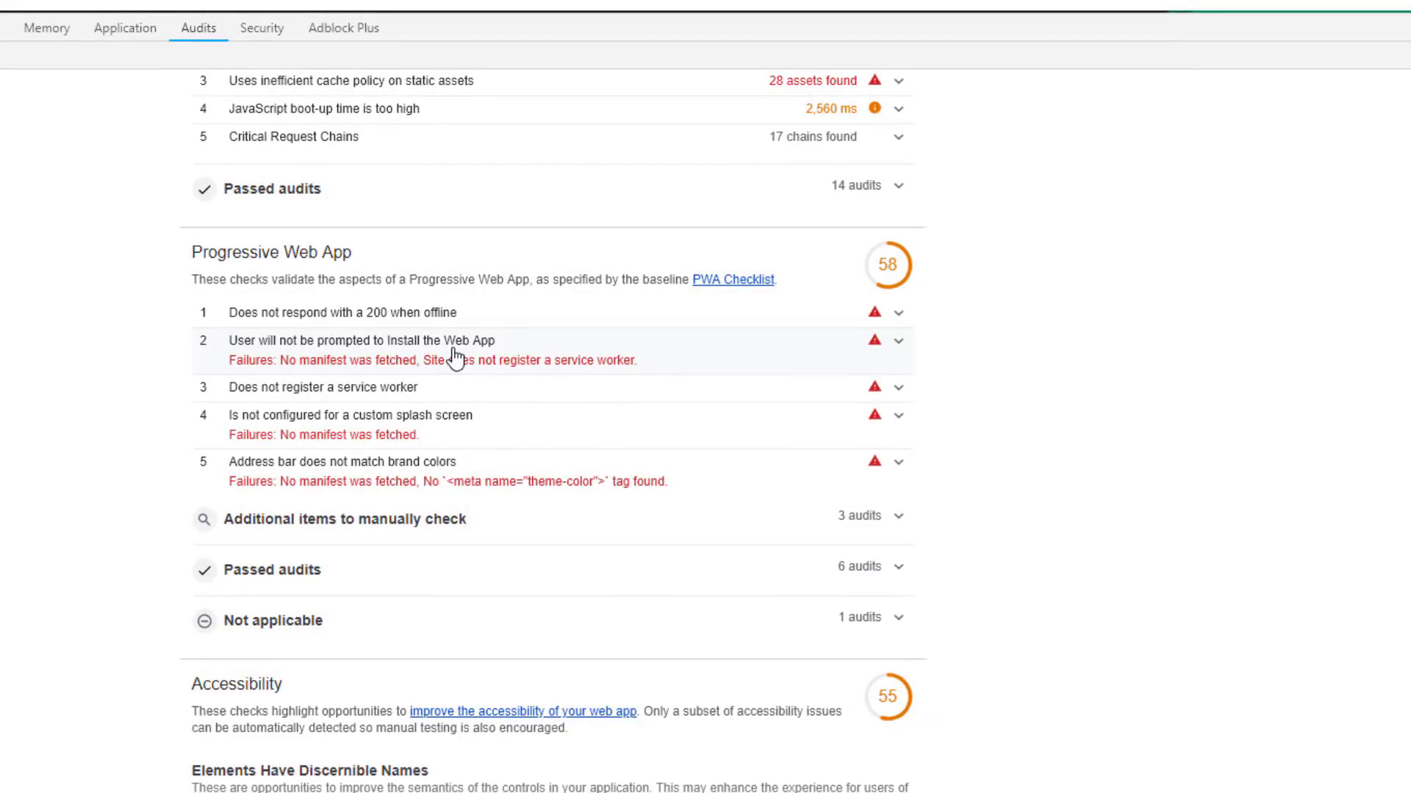
Step: Jump from the score overview to the Progressive Web App section and expand its passed audits for review
scroll(803, 352, up, 20)
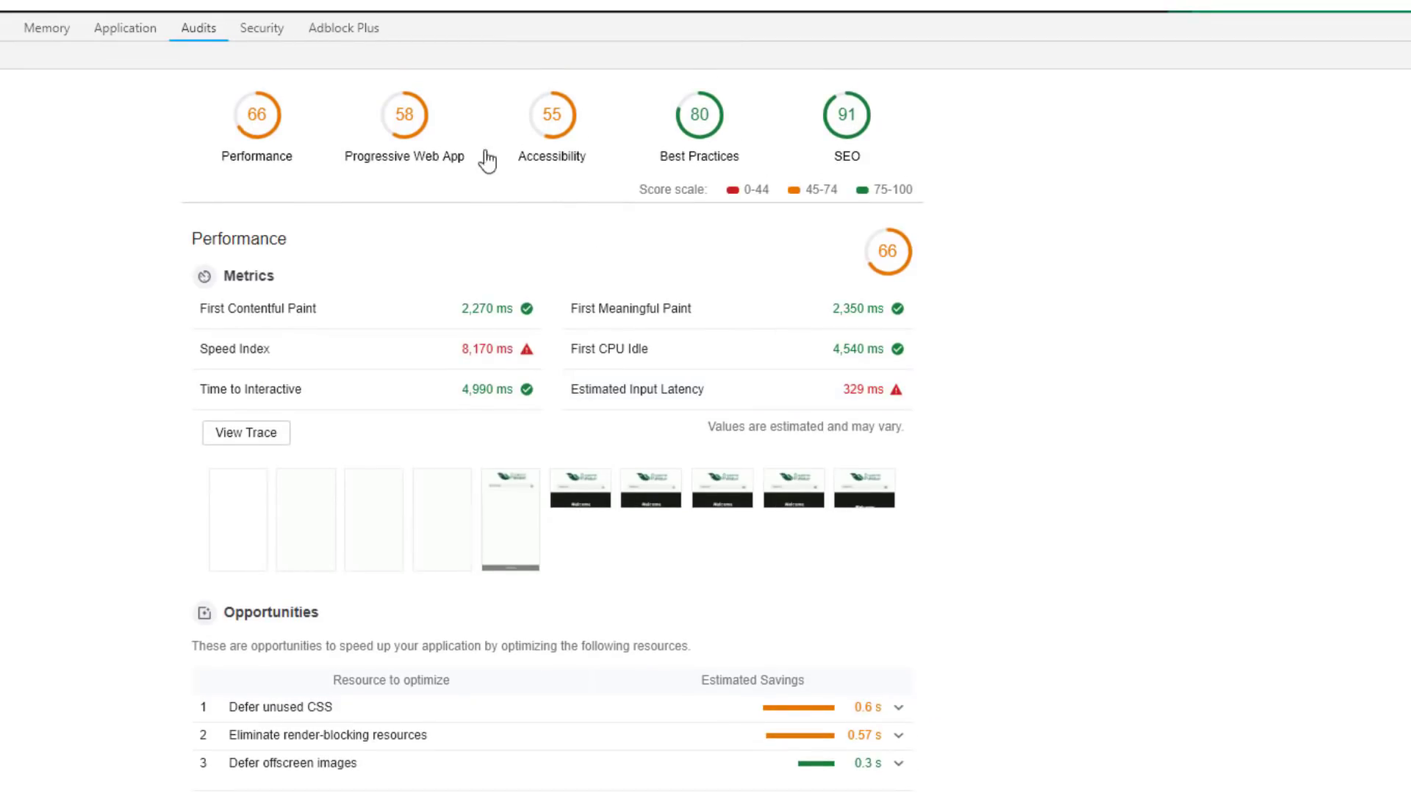
click(419, 129)
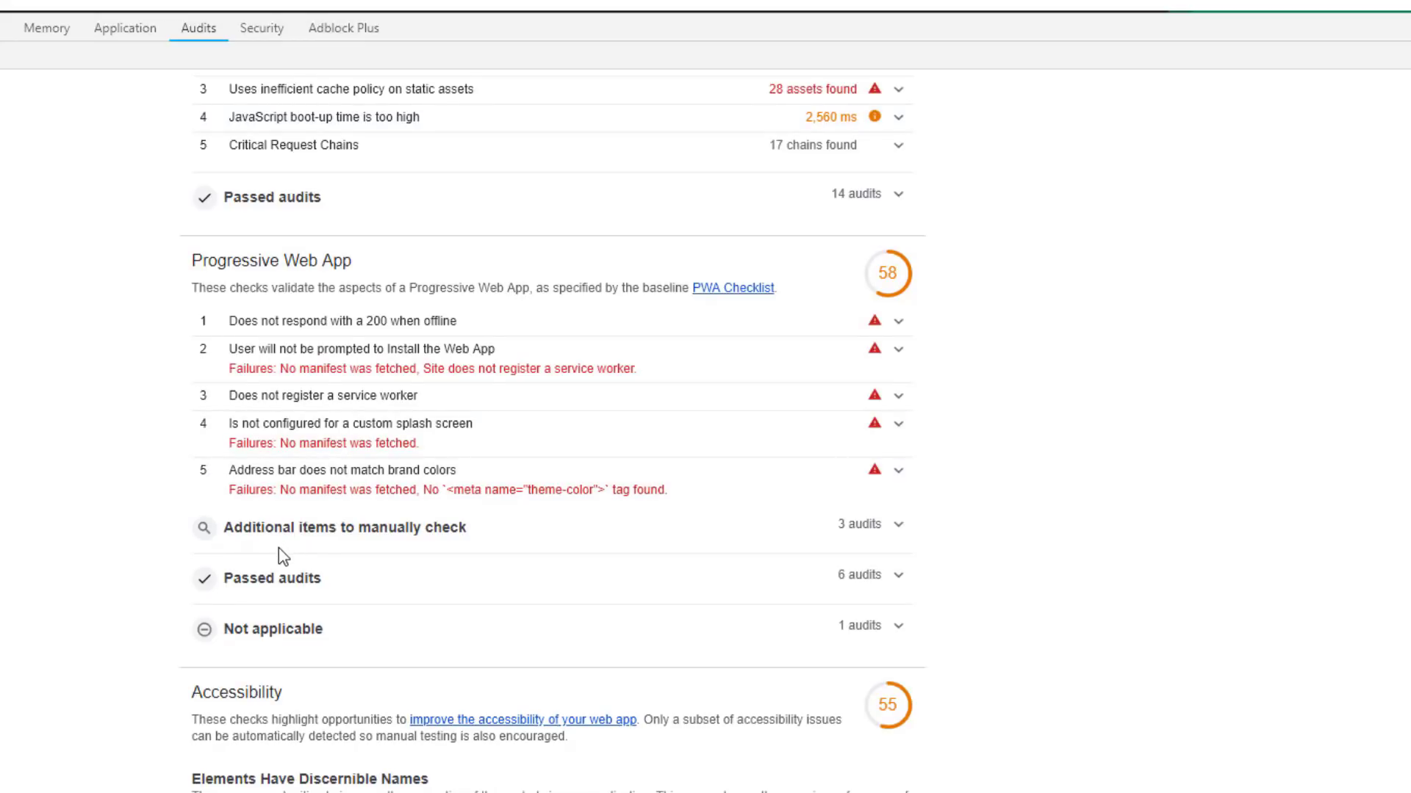
click(287, 587)
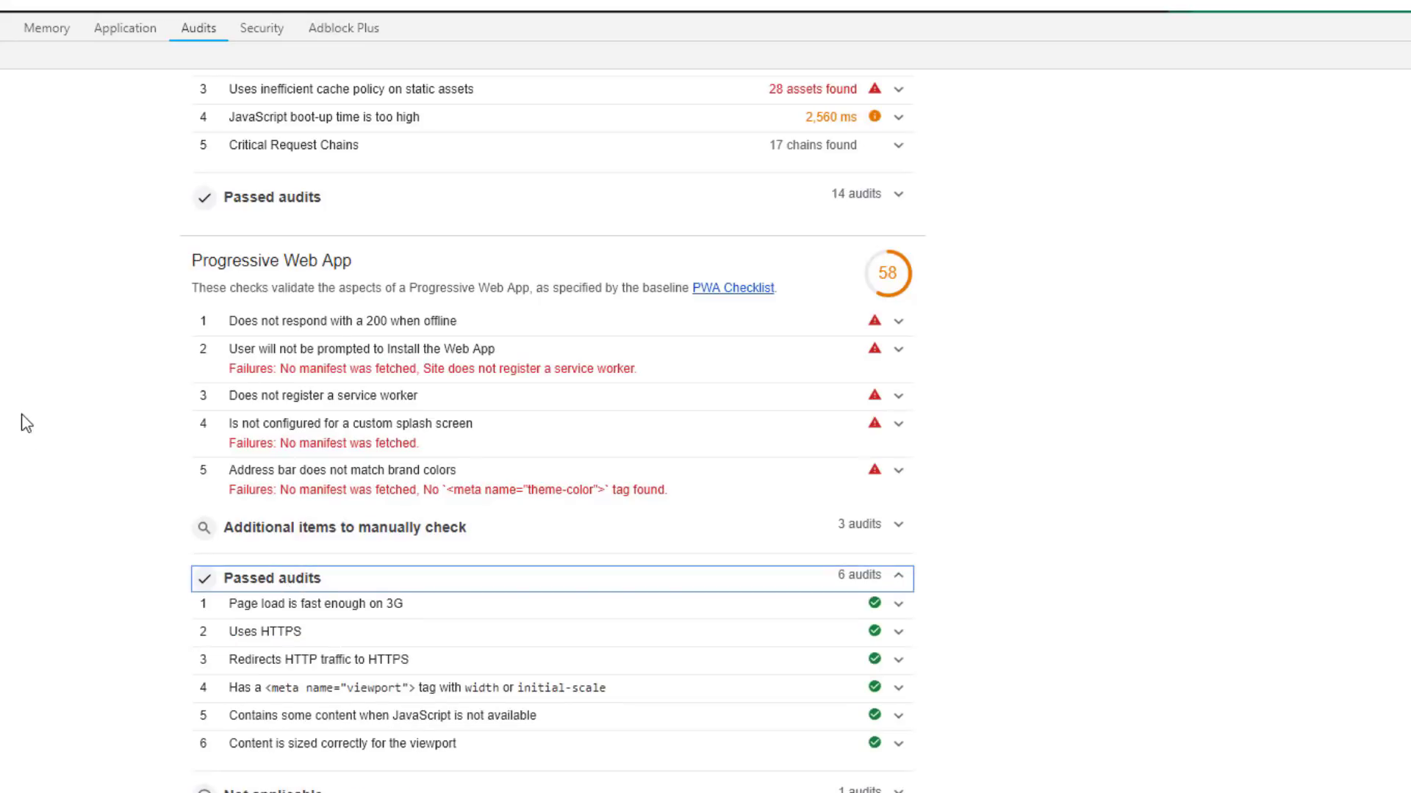
scroll(27, 424, down, 4)
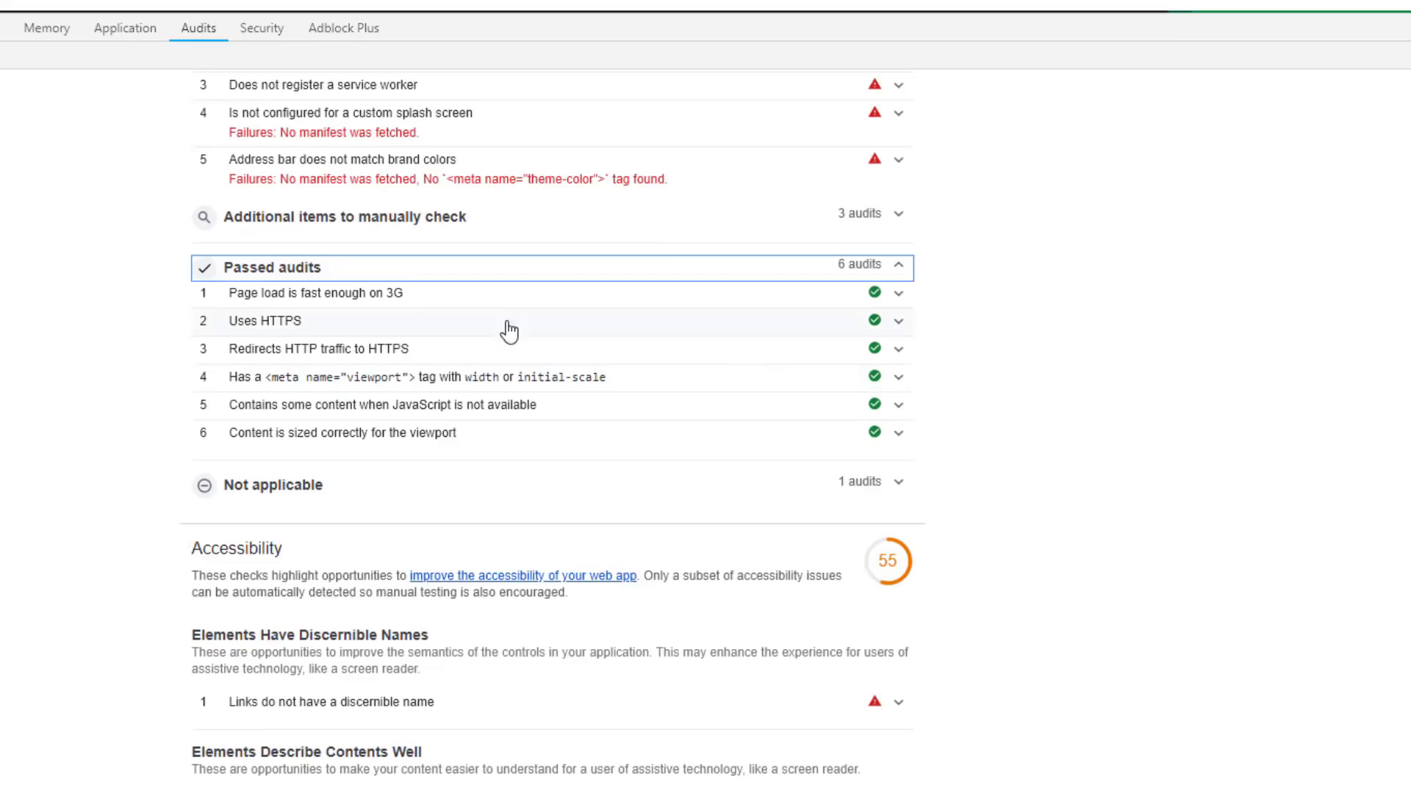
Step: Jump from the score overview to the SEO section and examine the fetch time, device and network throttling in the runtime settings
scroll(955, 351, up, 1)
scroll(954, 342, up, 8)
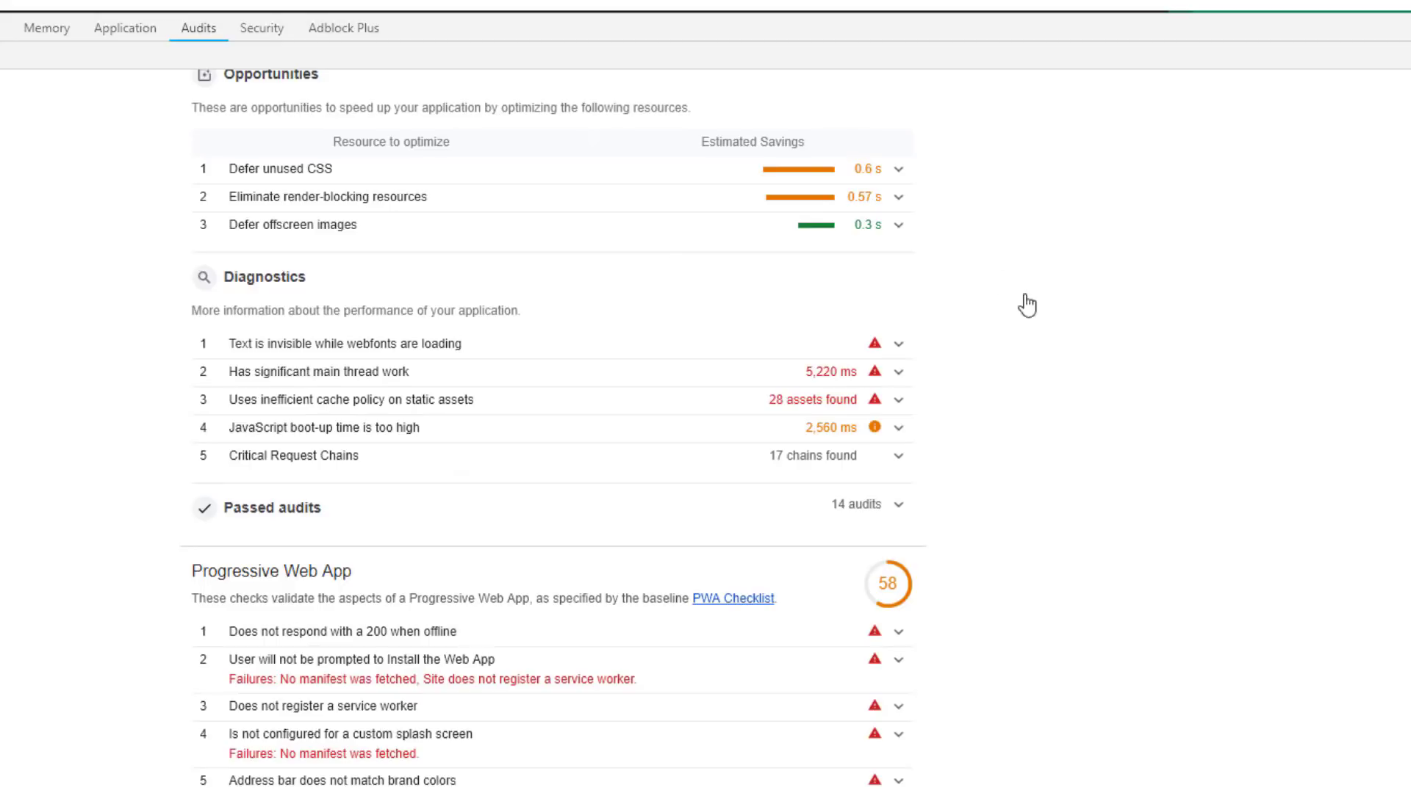
scroll(1052, 303, up, 8)
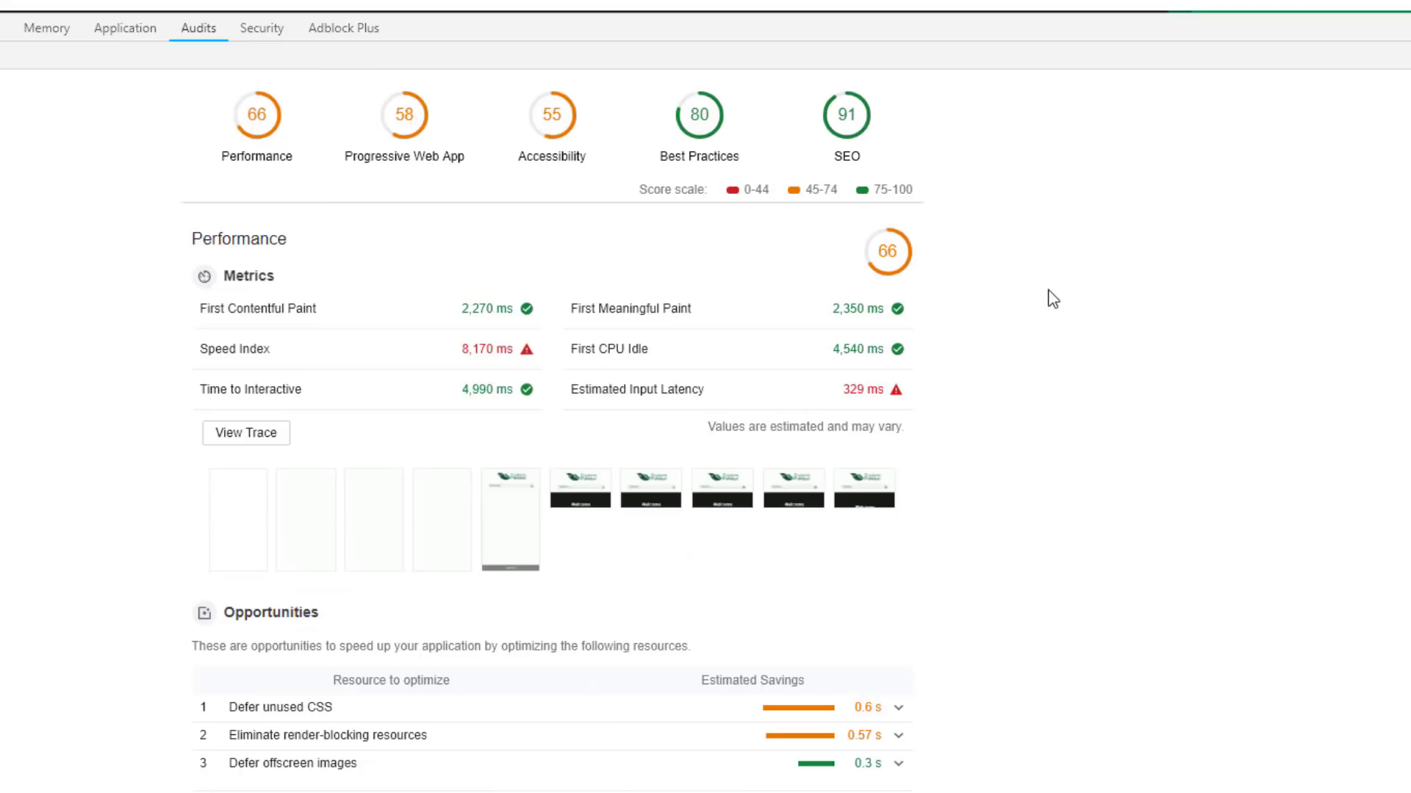
click(851, 132)
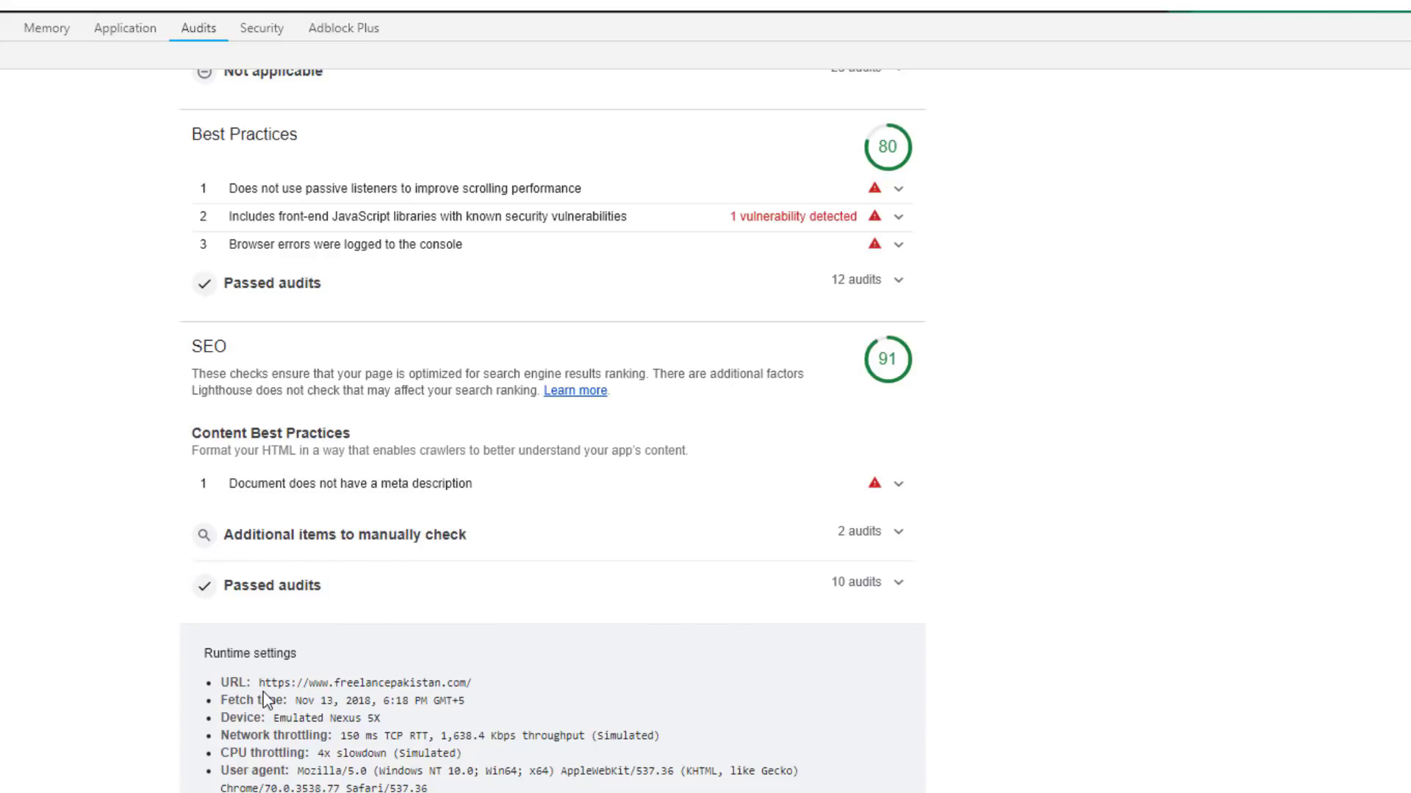
drag(232, 682, 363, 684)
drag(263, 700, 366, 702)
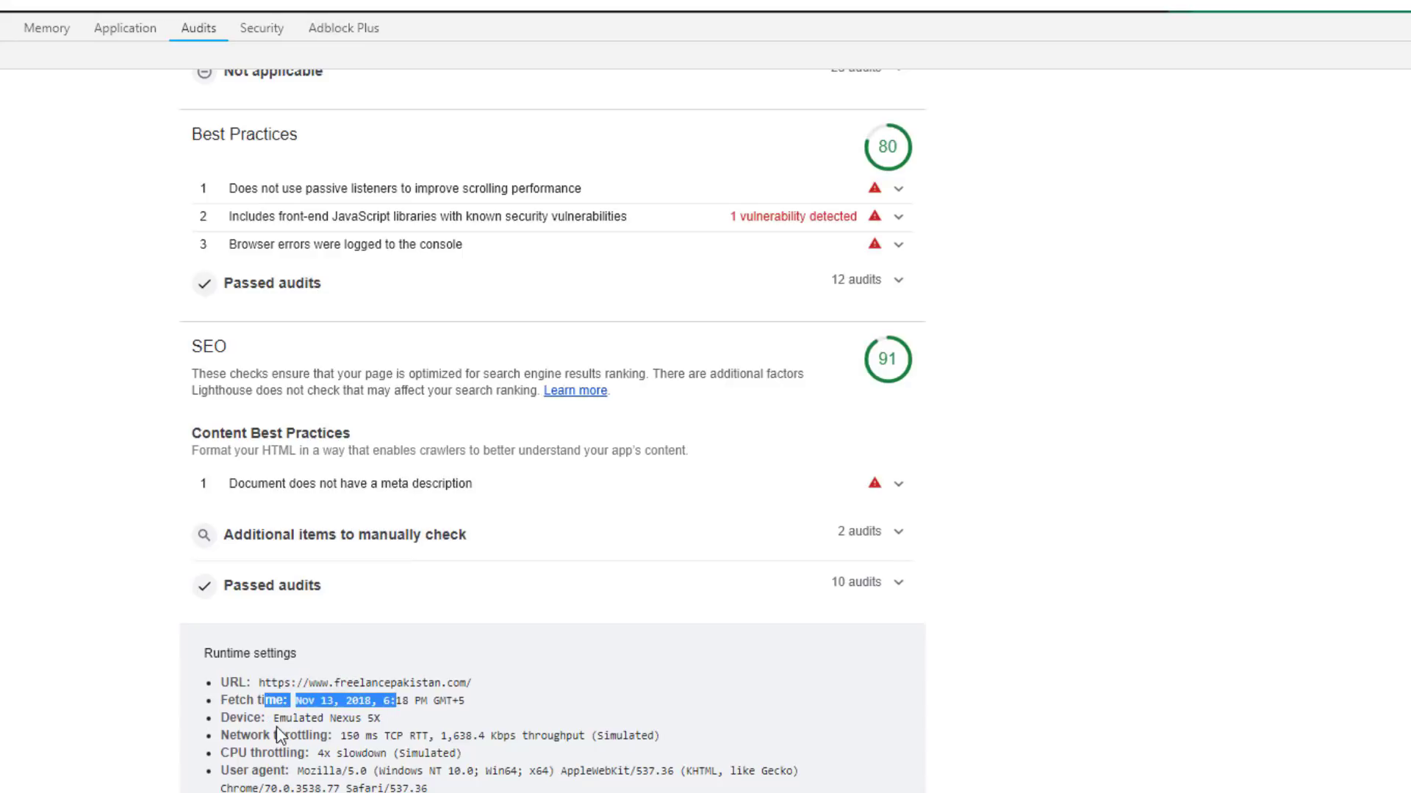
drag(274, 721, 504, 711)
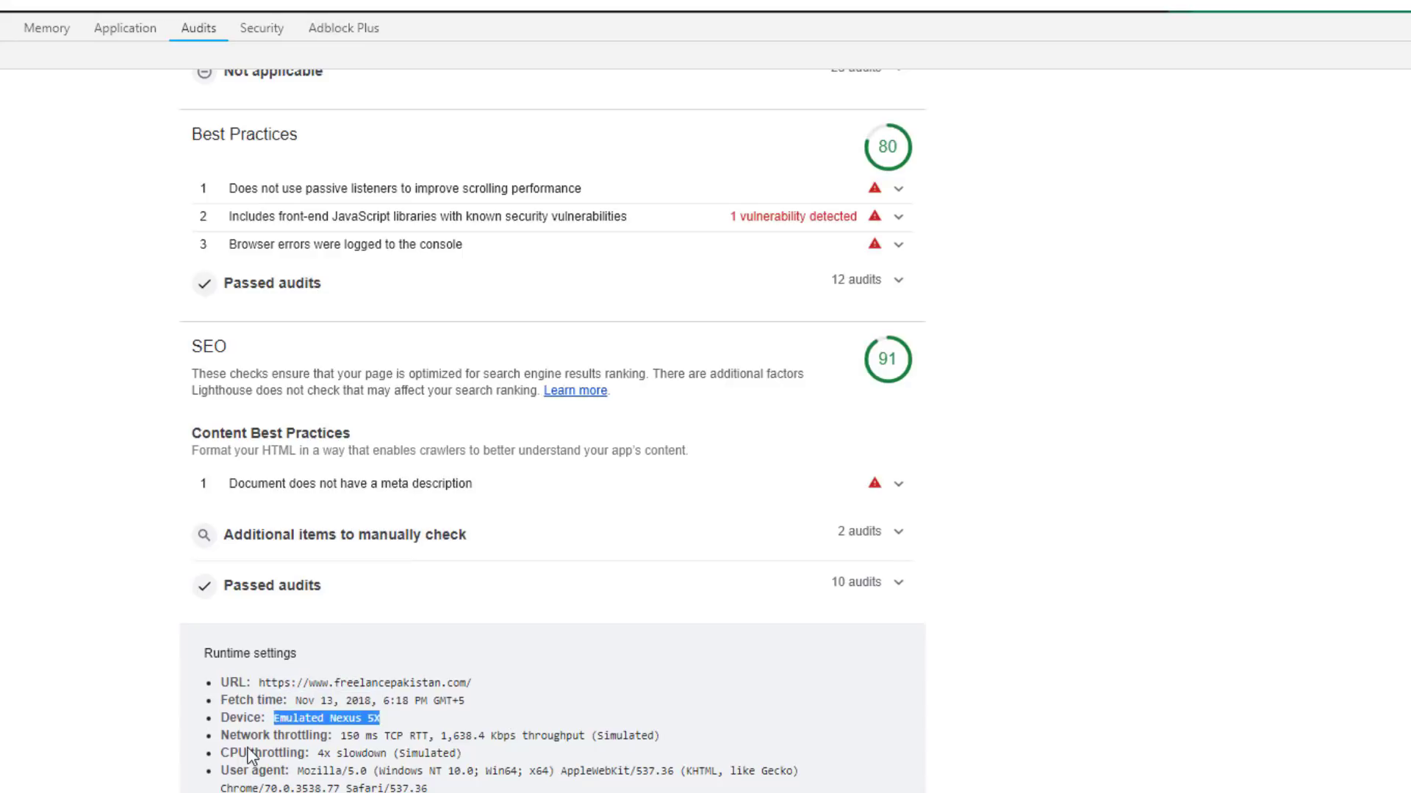
drag(220, 736, 546, 731)
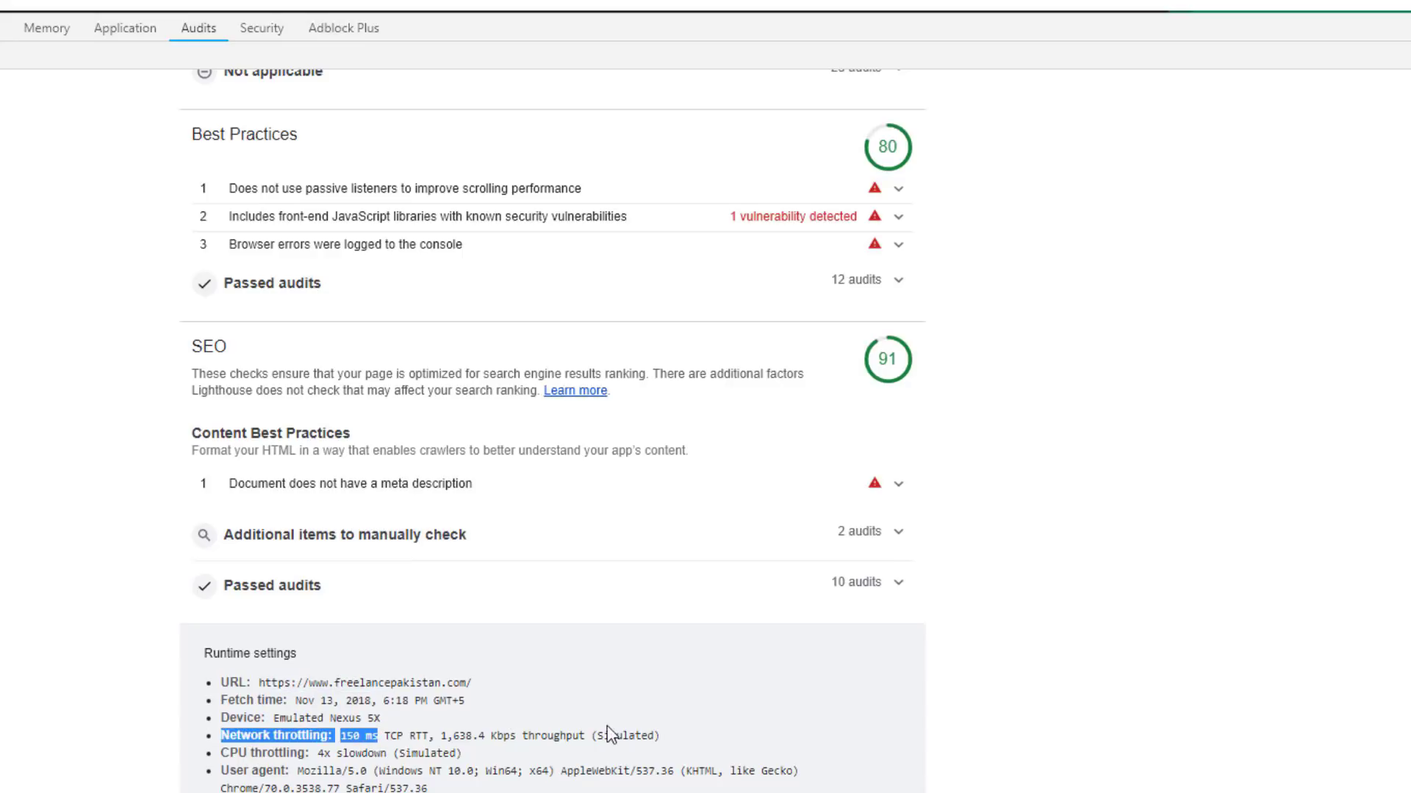
Step: Search Google for "lighthouse v5" and refine the query to "lighthouse v5 google"
click(581, 685)
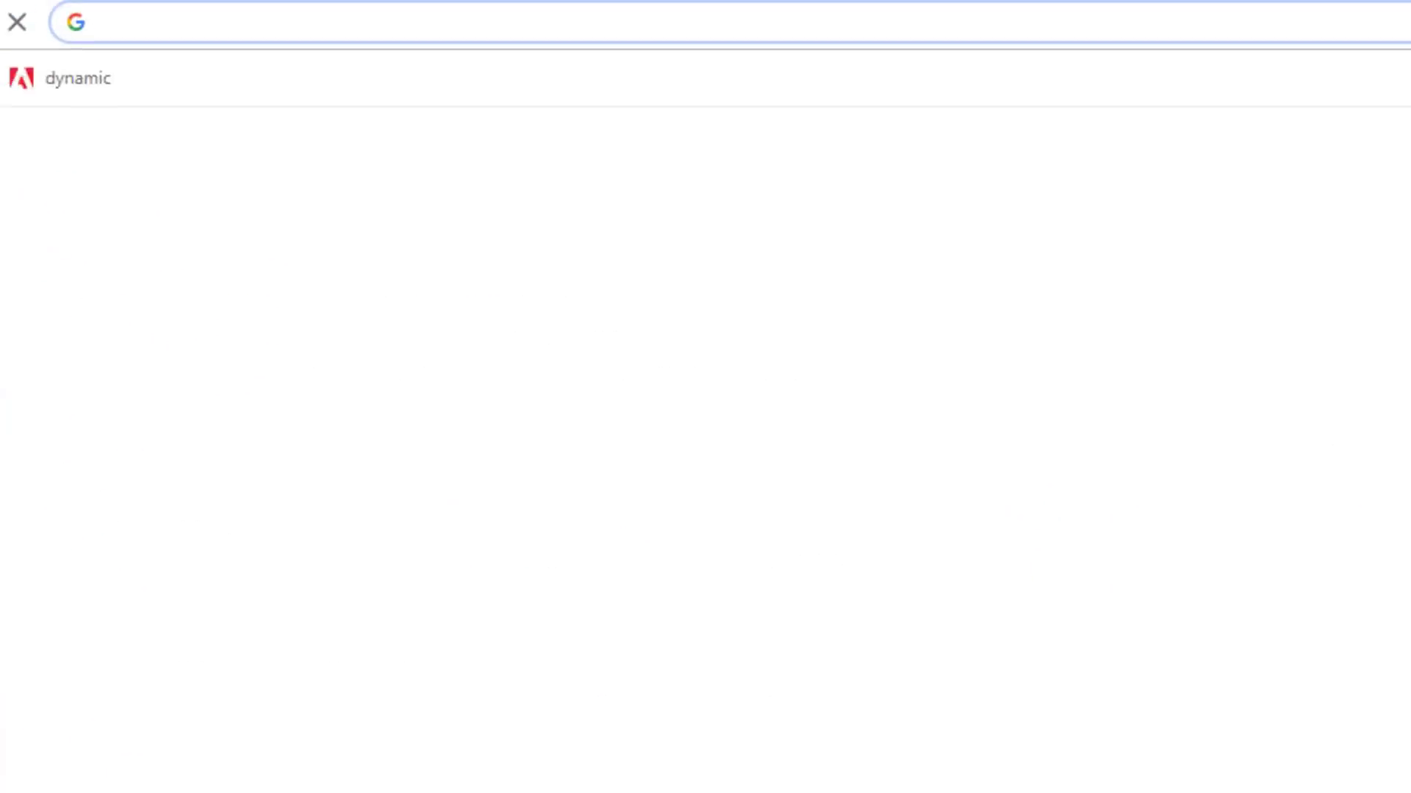
text(lighthou)
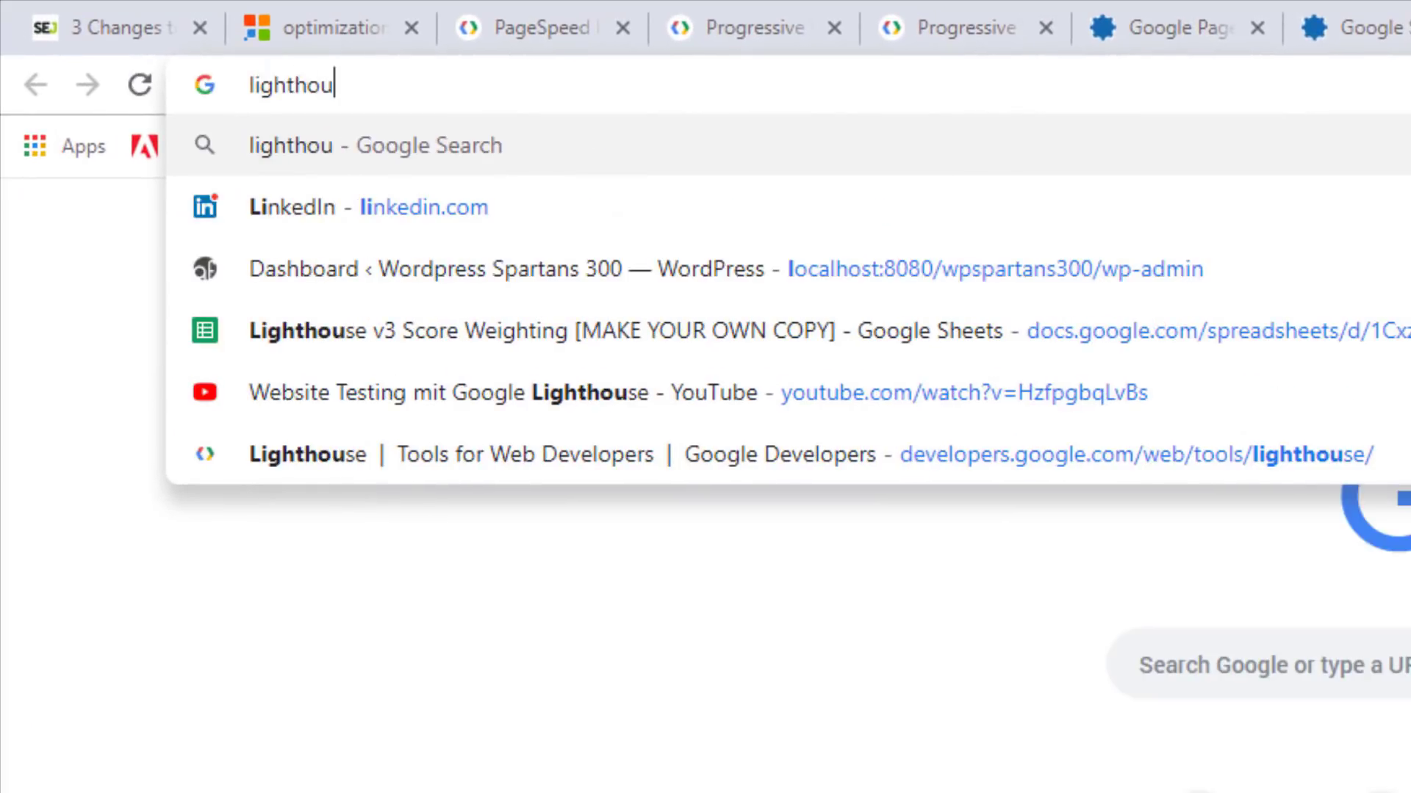
text(se v5)
key(Return)
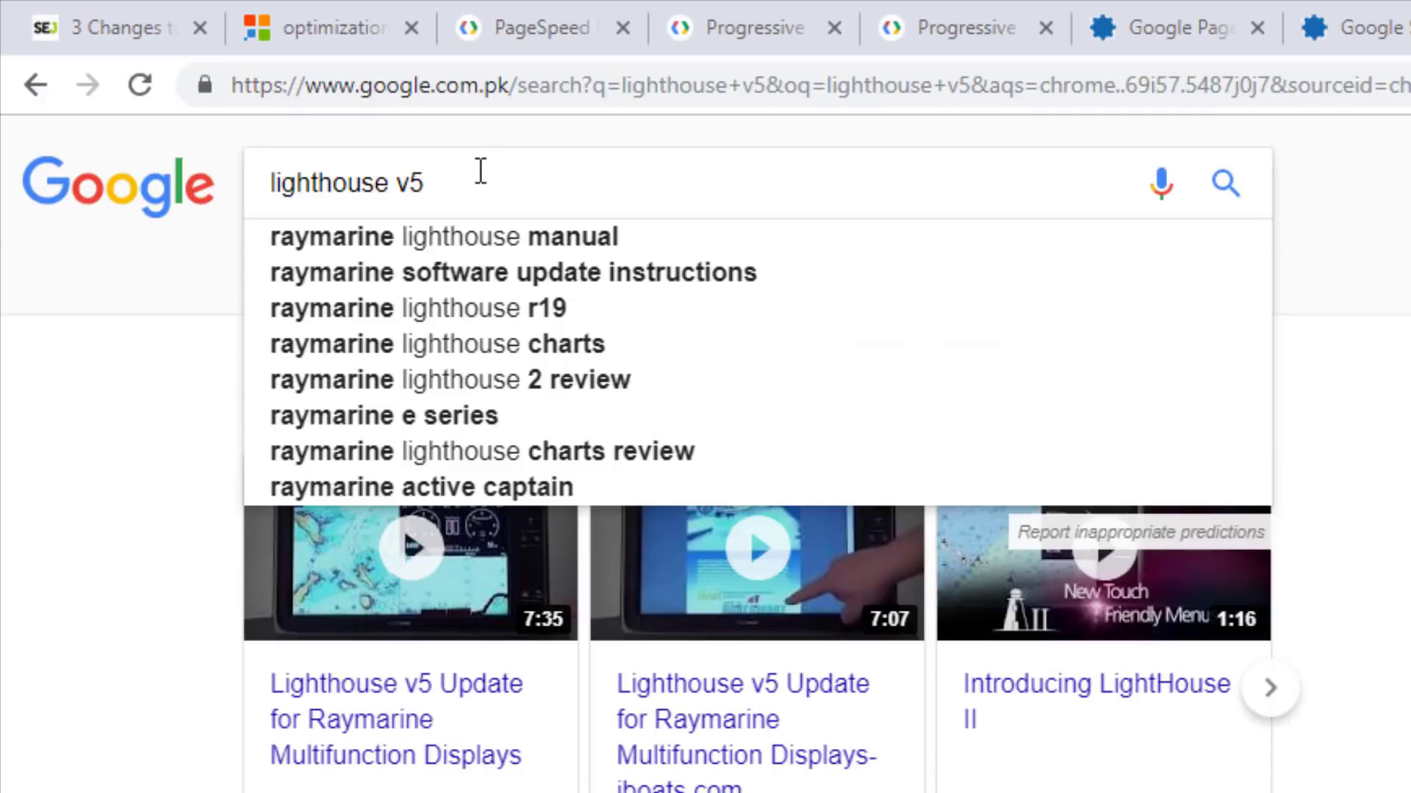
text(goo)
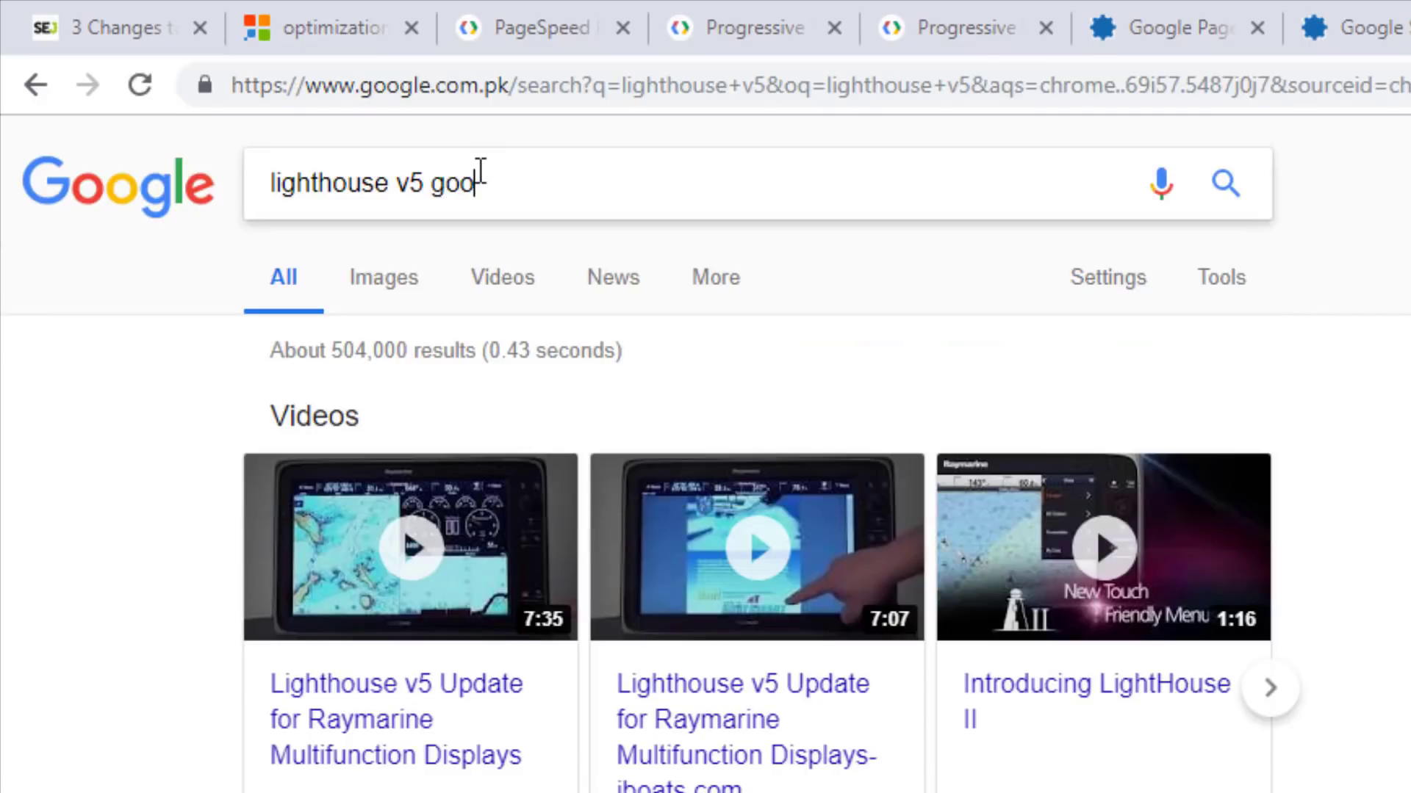
text(gle)
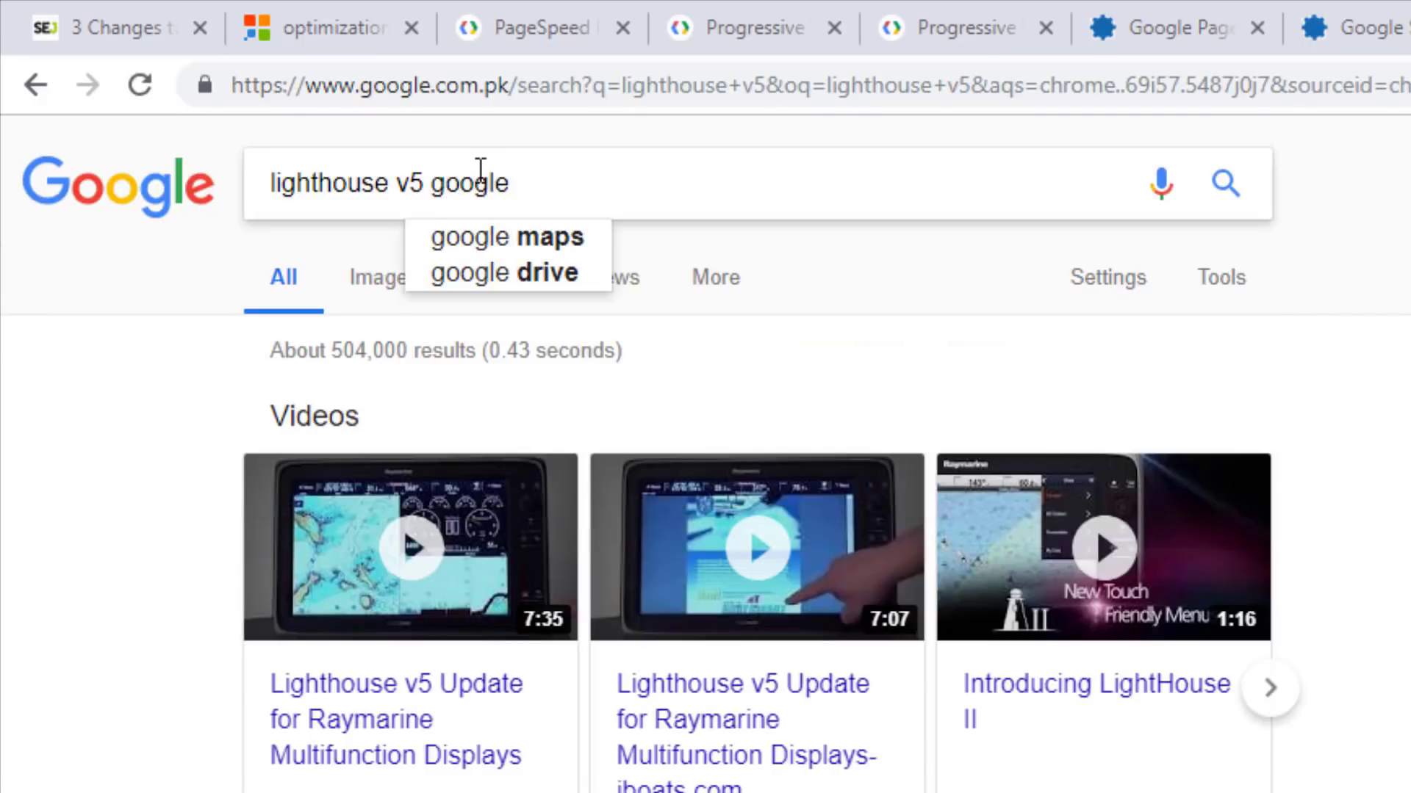
key(Return)
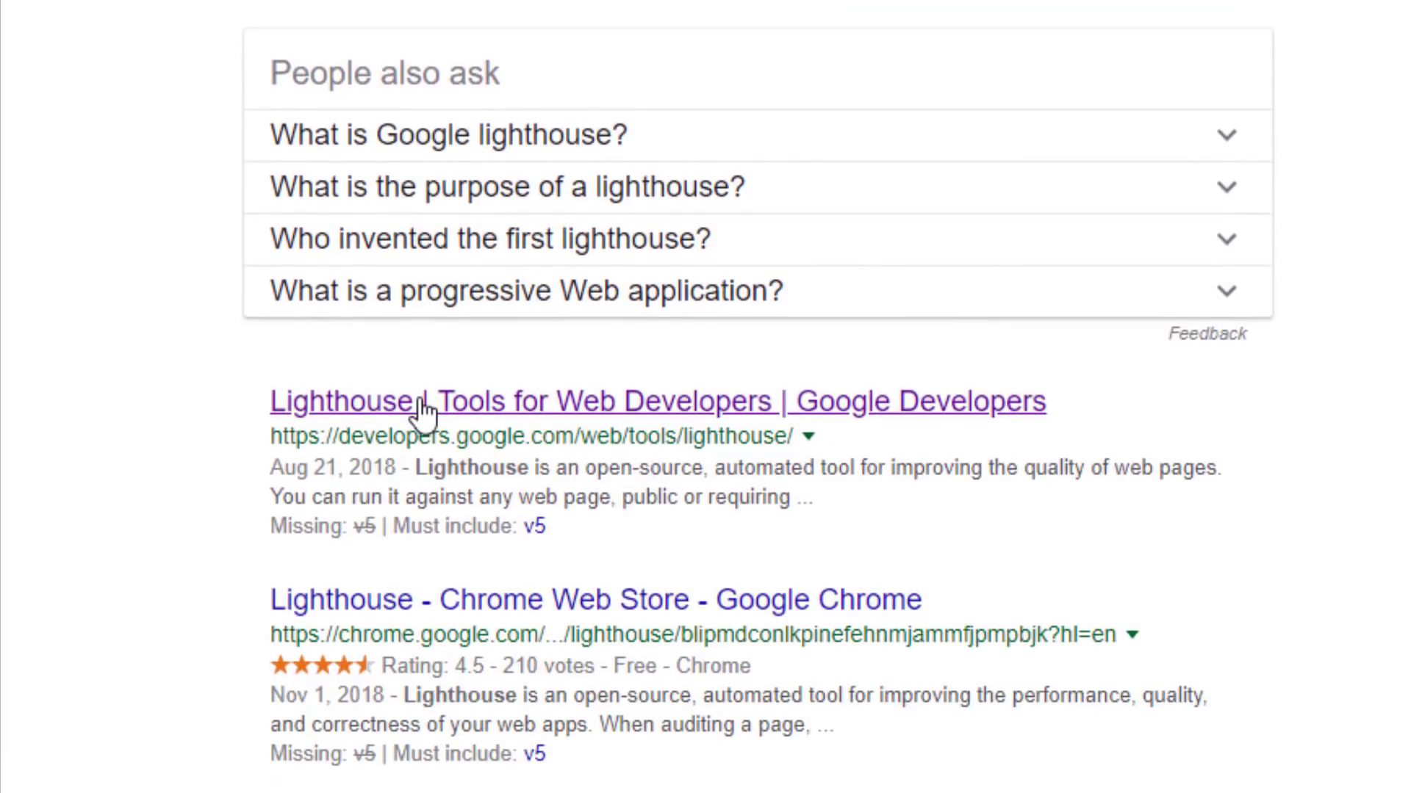
Step: Open the Google Developers Lighthouse page and go to its instructions for running Lighthouse in Chrome DevTools
click(423, 404)
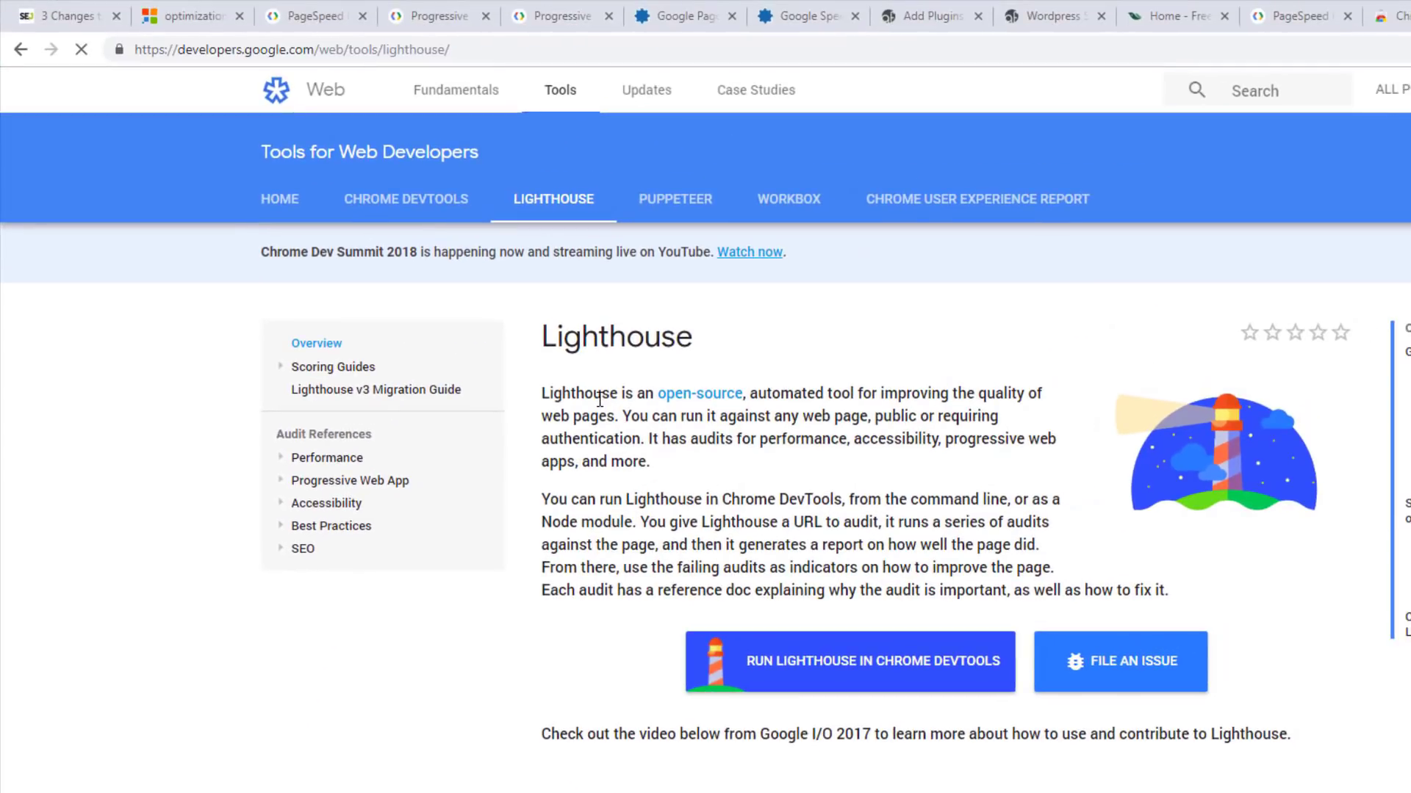
scroll(599, 399, down, 3)
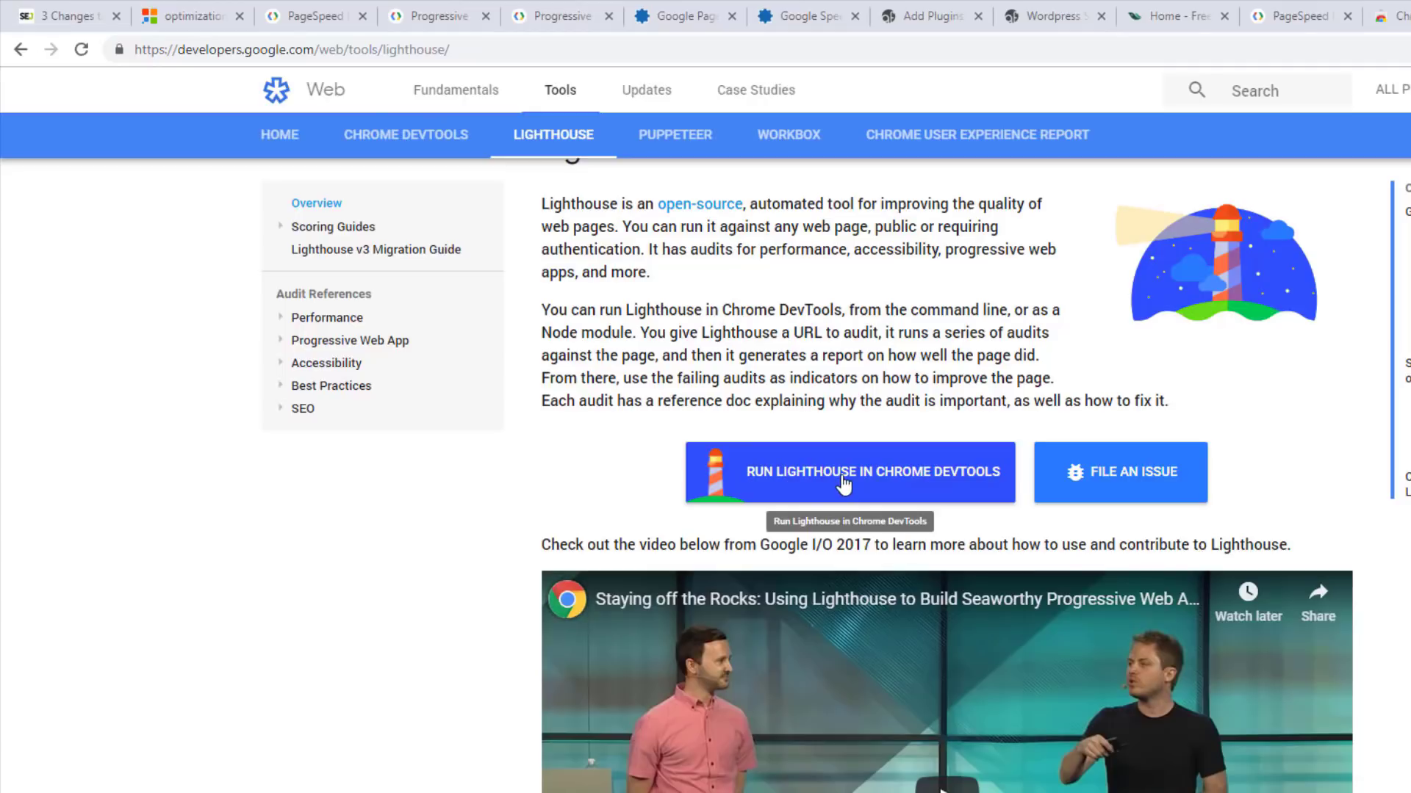
click(844, 485)
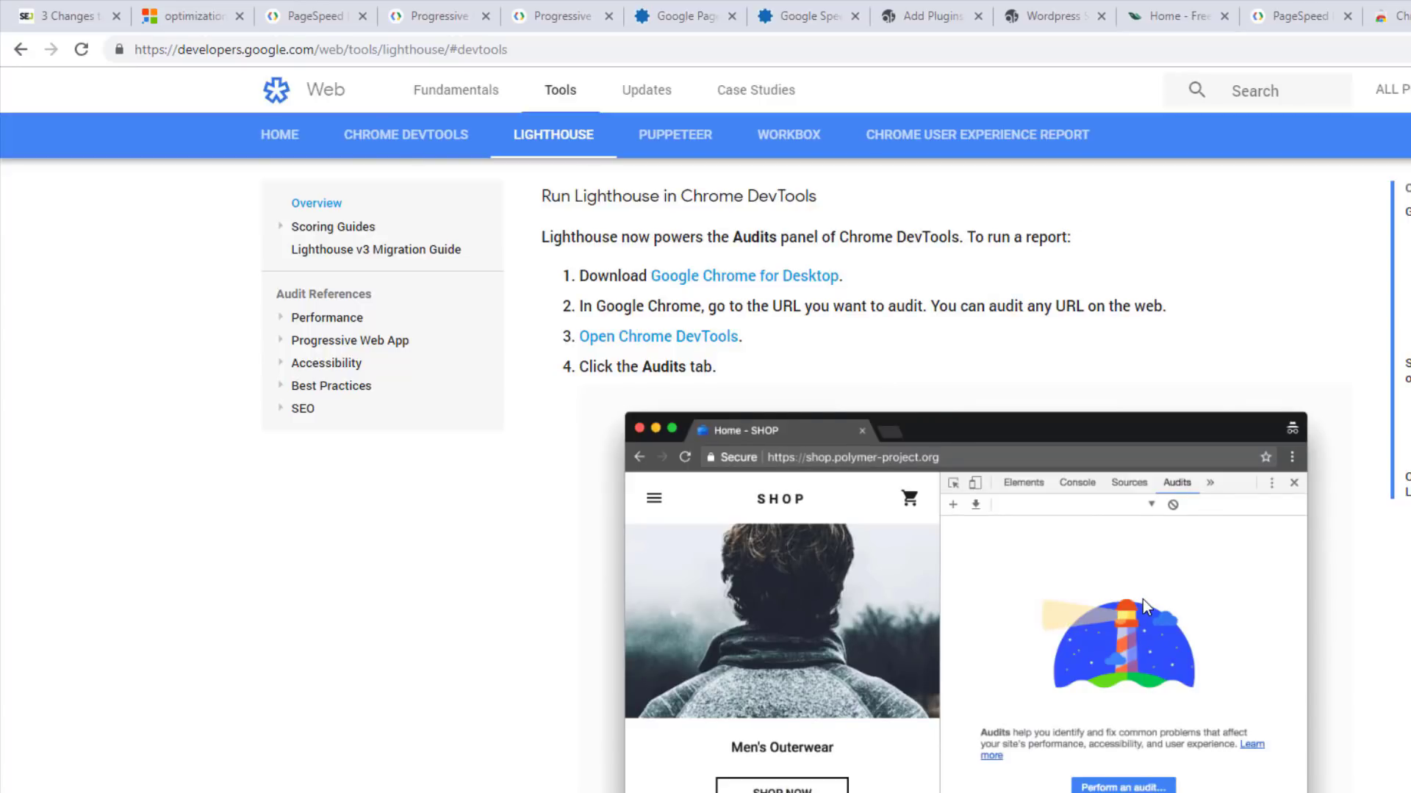
Step: Open the linked Chrome DevTools documentation and read through its introduction, beginner resources and getting-started topics
click(689, 339)
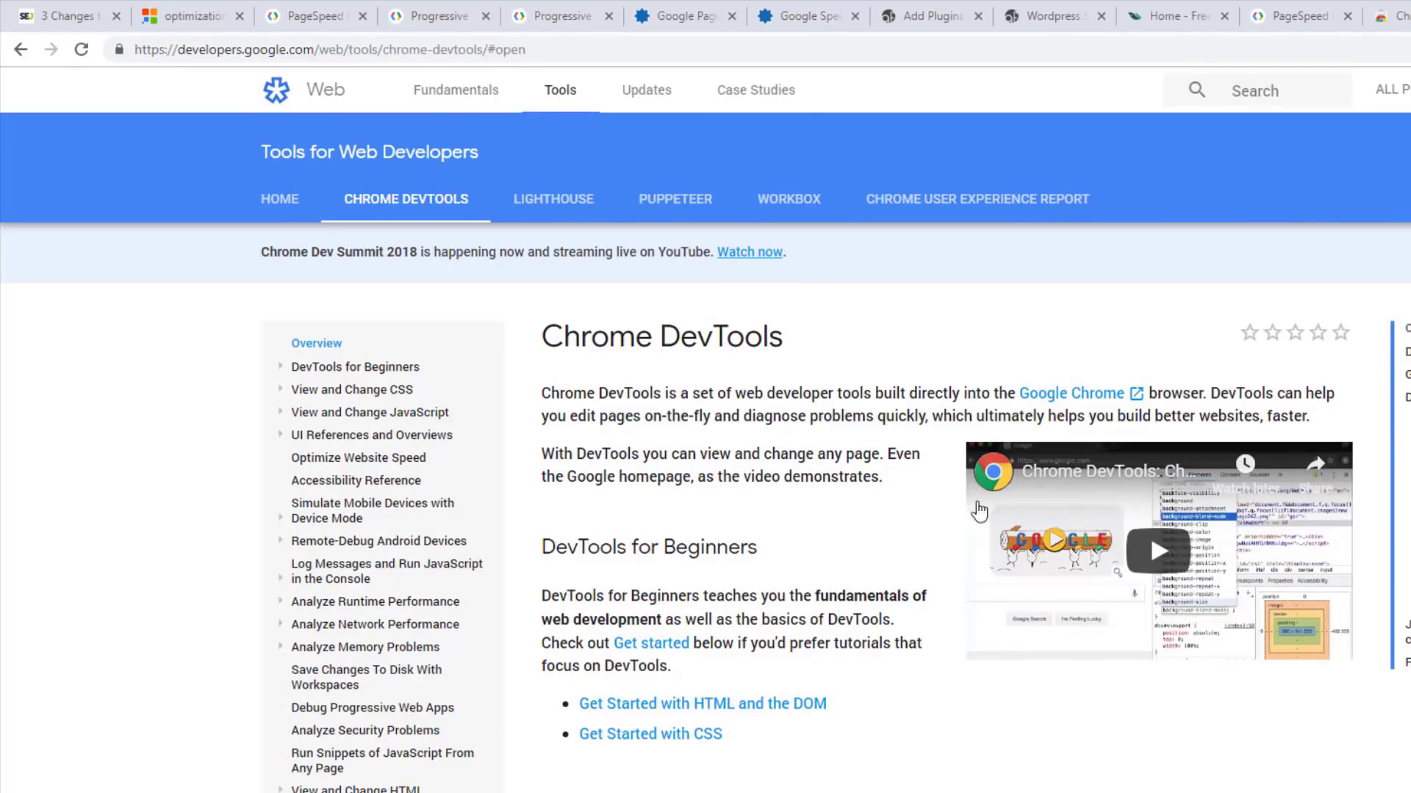
scroll(772, 506, down, 1)
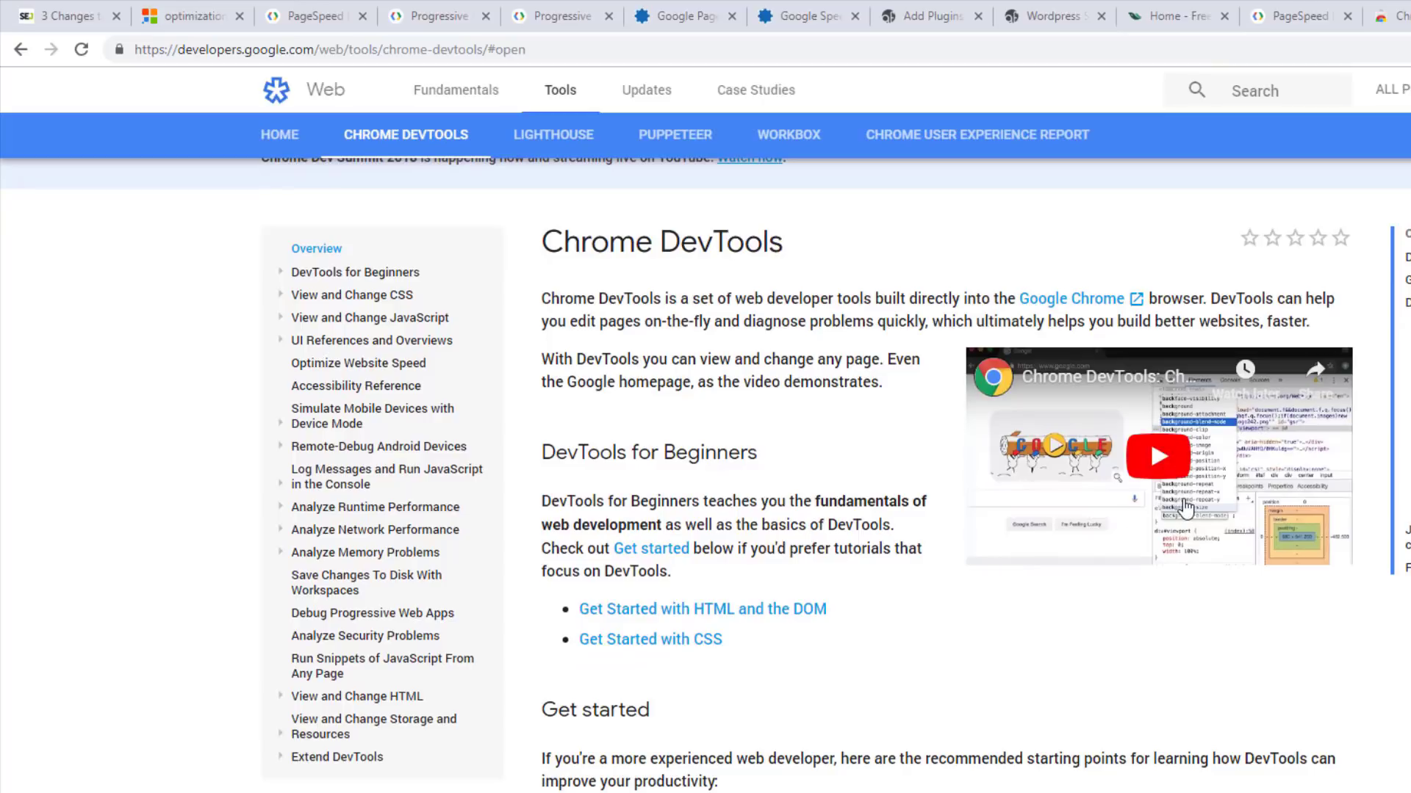
scroll(724, 542, down, 4)
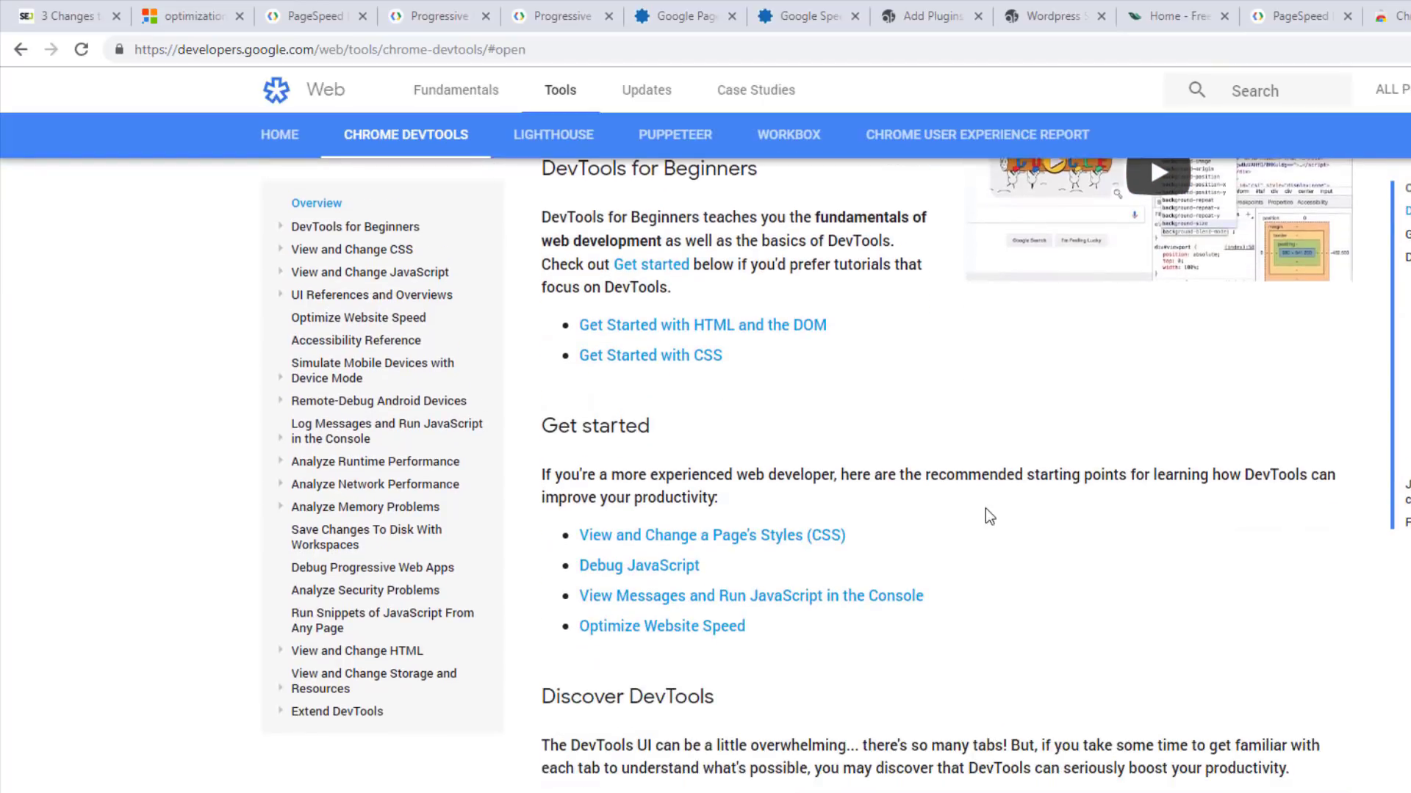
scroll(1011, 510, down, 5)
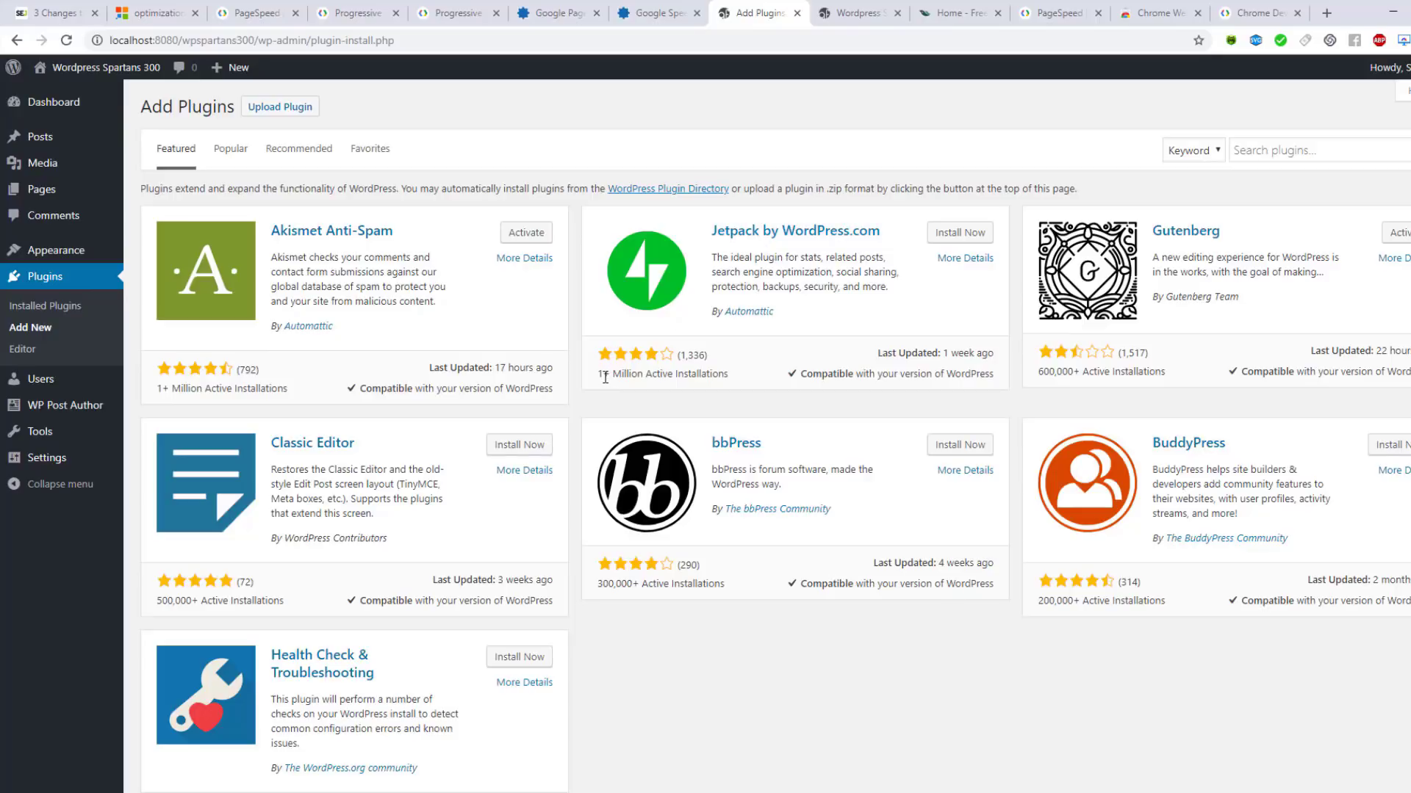
Step: Search the WordPress plugin directory for "speed" and examine the ratings, update dates and compatibility of the listed plugins
click(1265, 150)
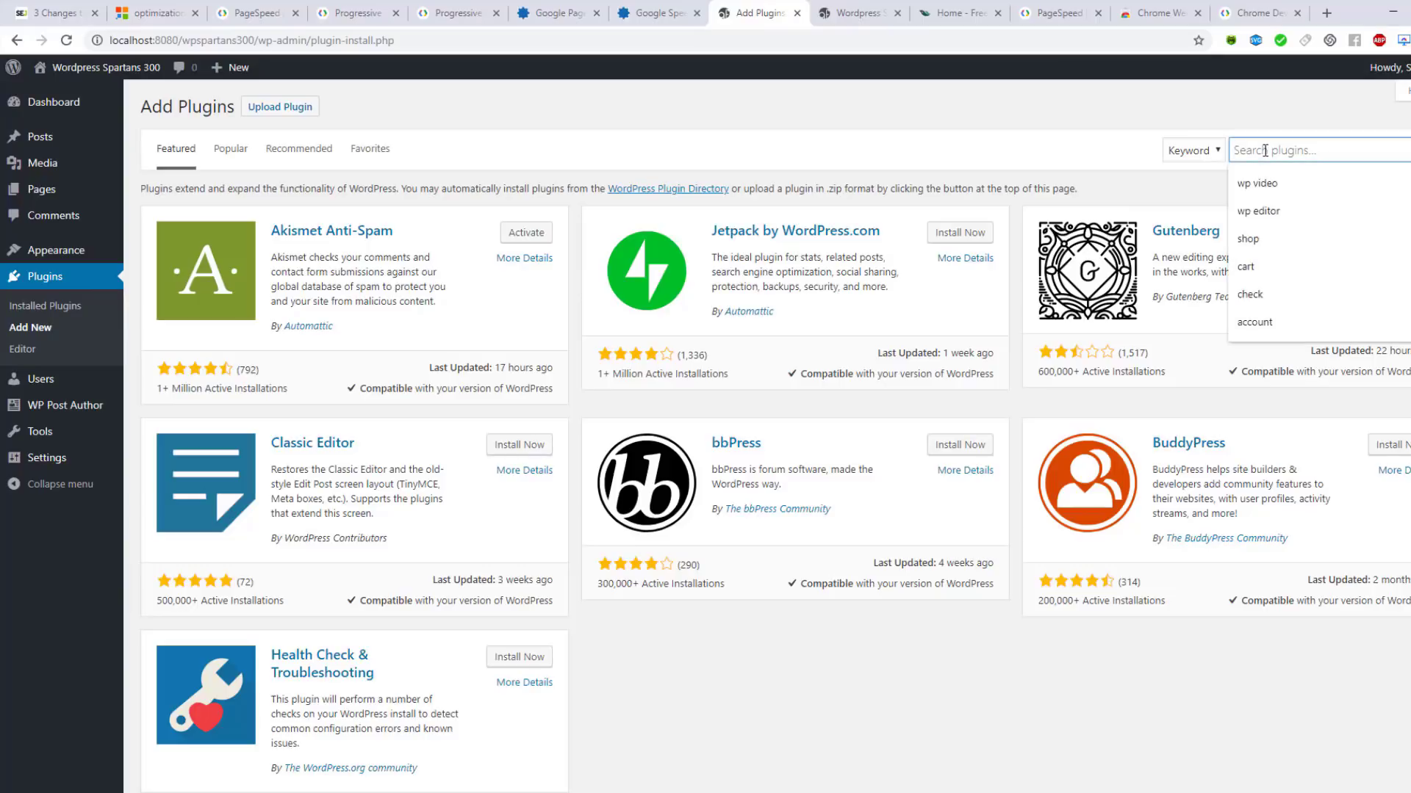
text(speed)
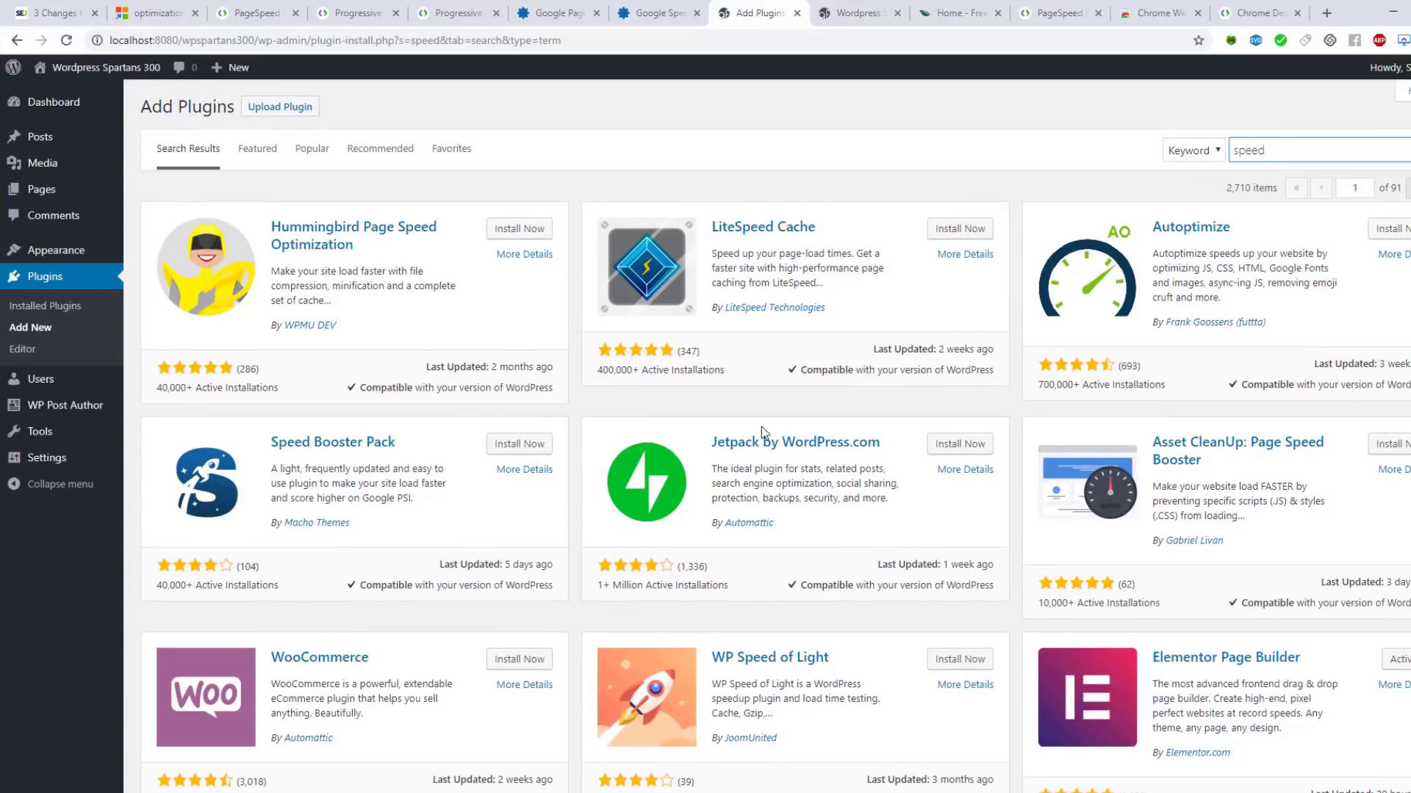
scroll(762, 426, down, 4)
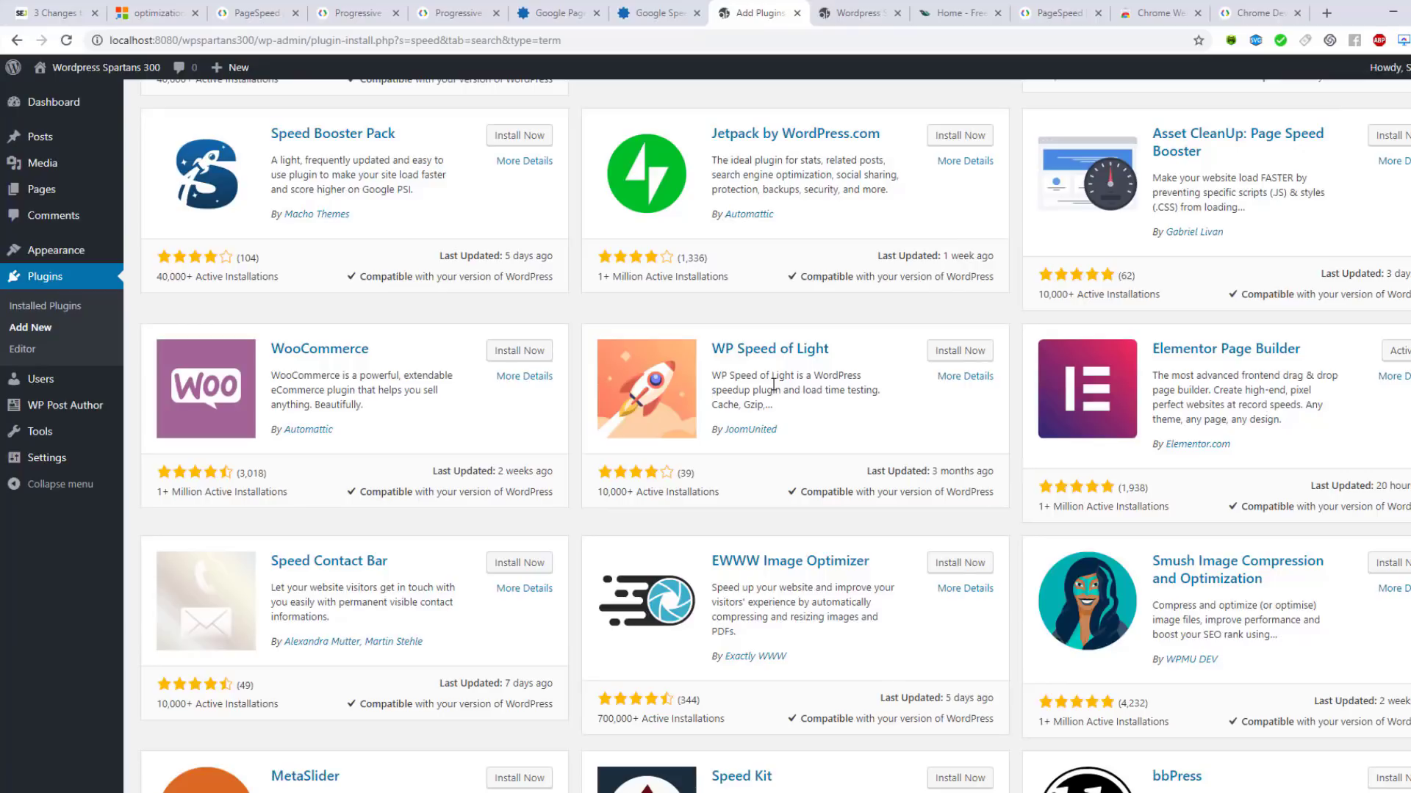
scroll(774, 384, down, 3)
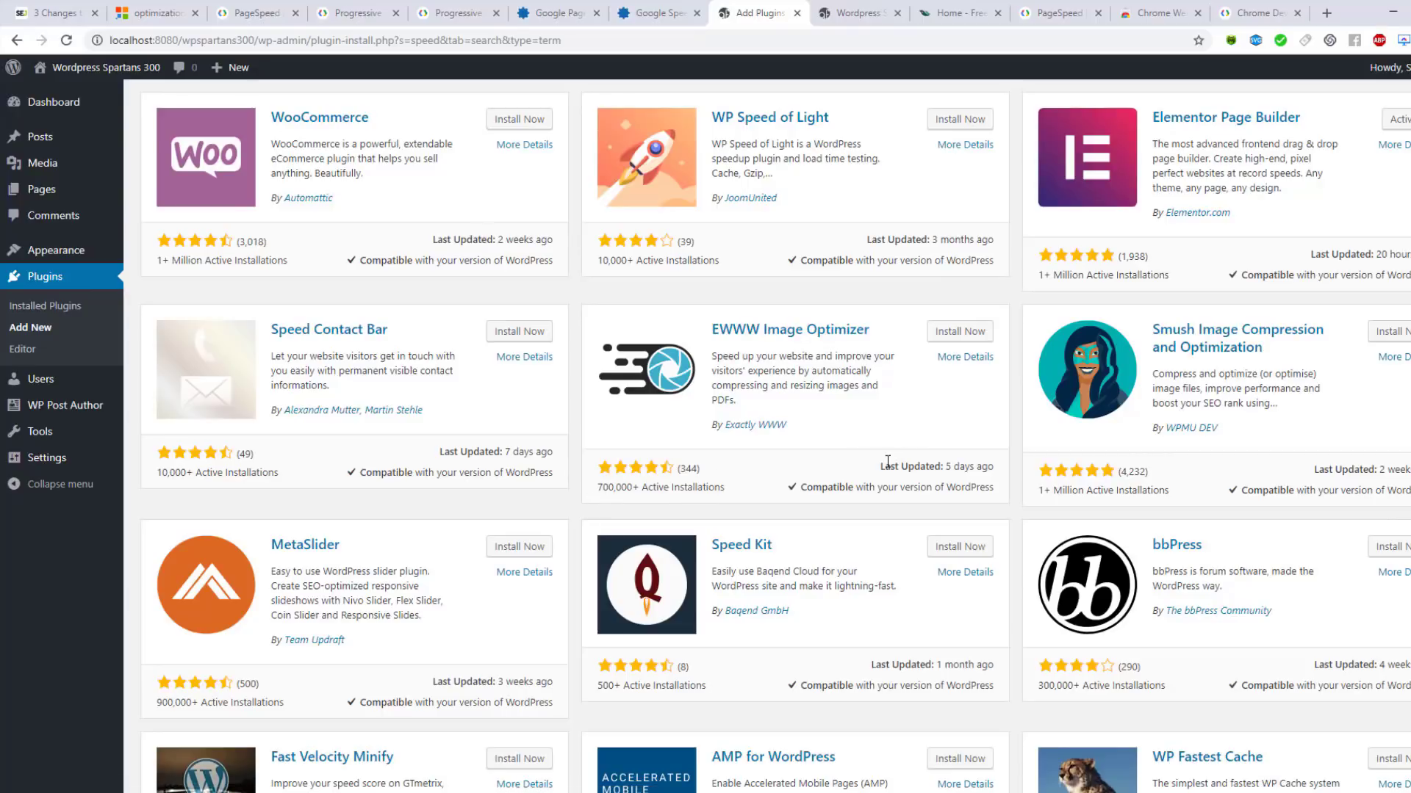
drag(880, 466, 984, 466)
click(984, 466)
scroll(887, 356, down, 2)
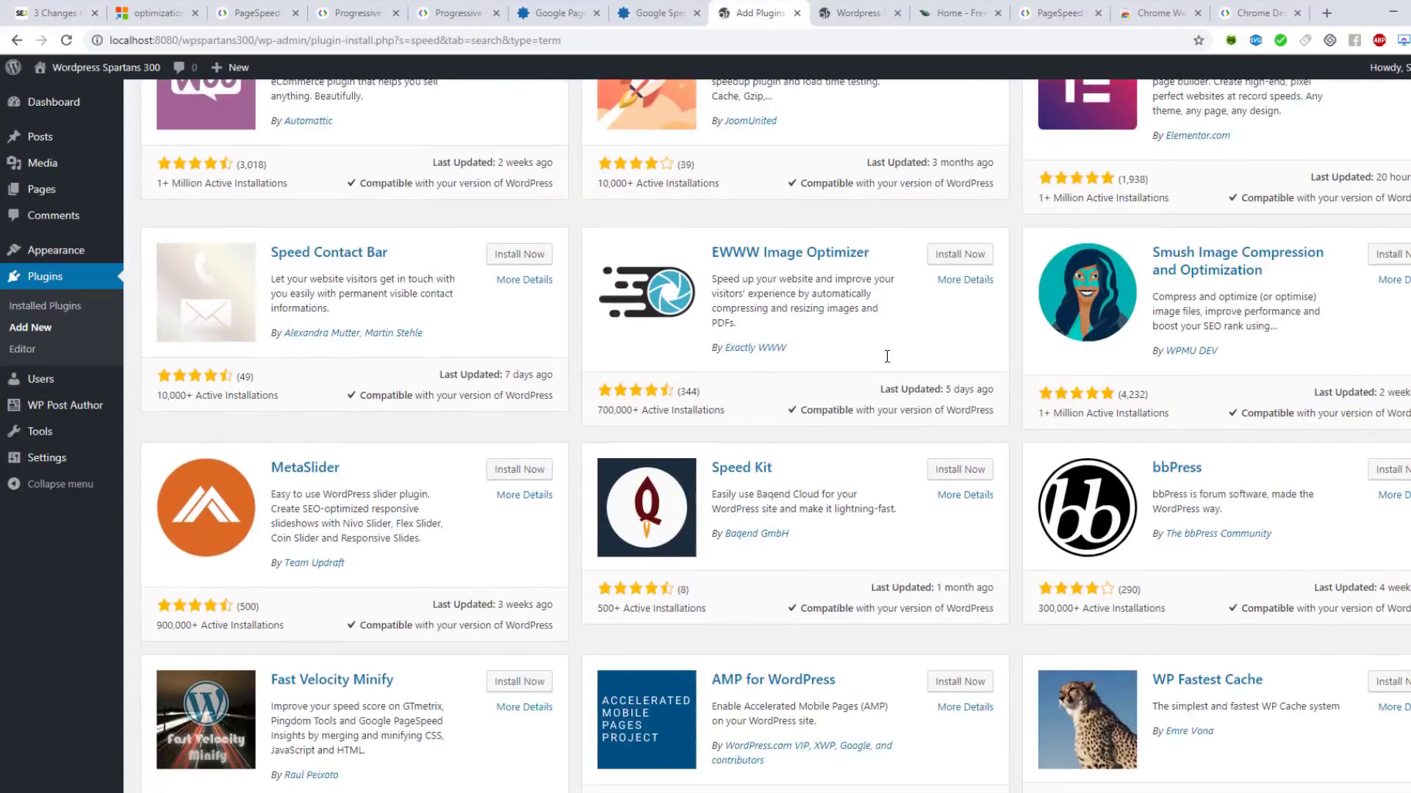
scroll(887, 357, down, 2)
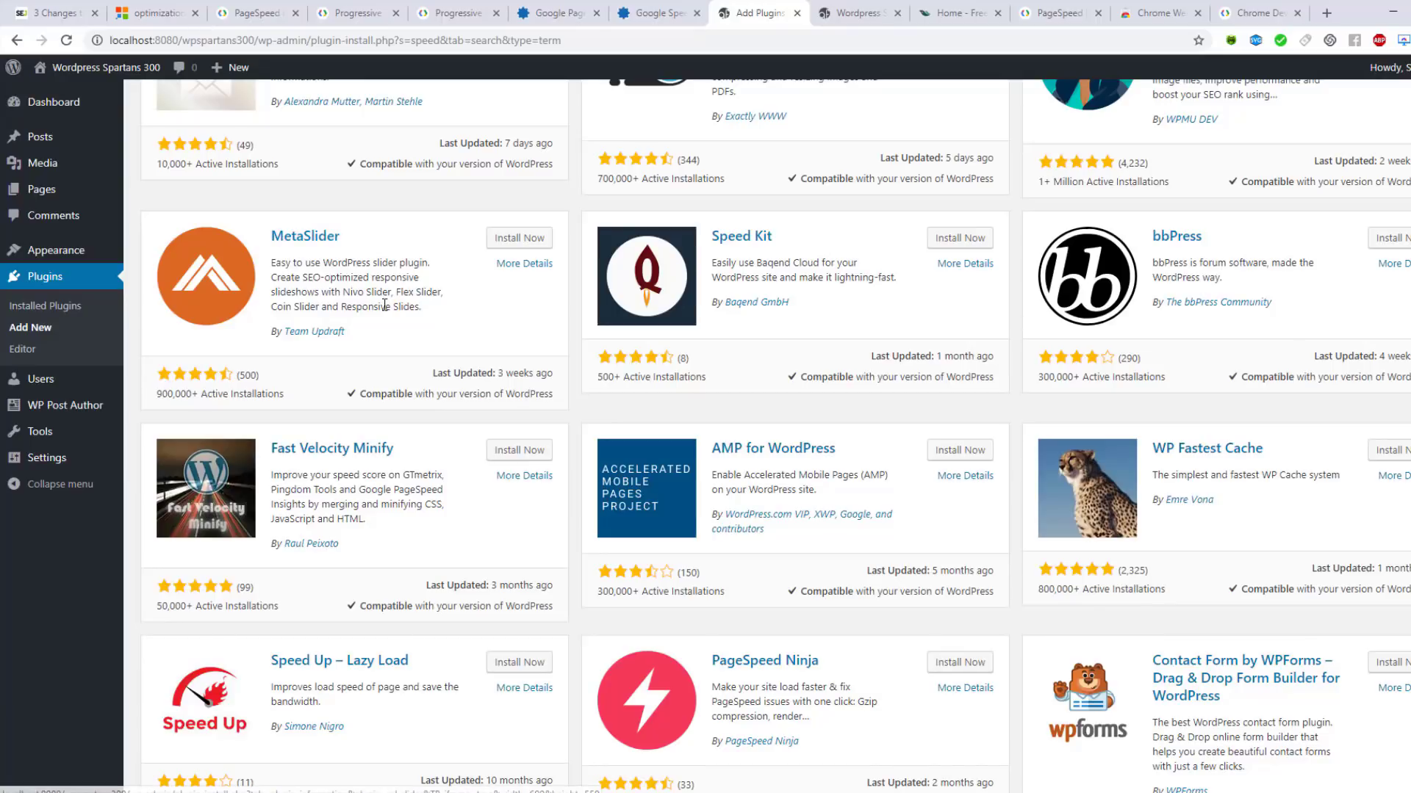
scroll(385, 305, down, 1)
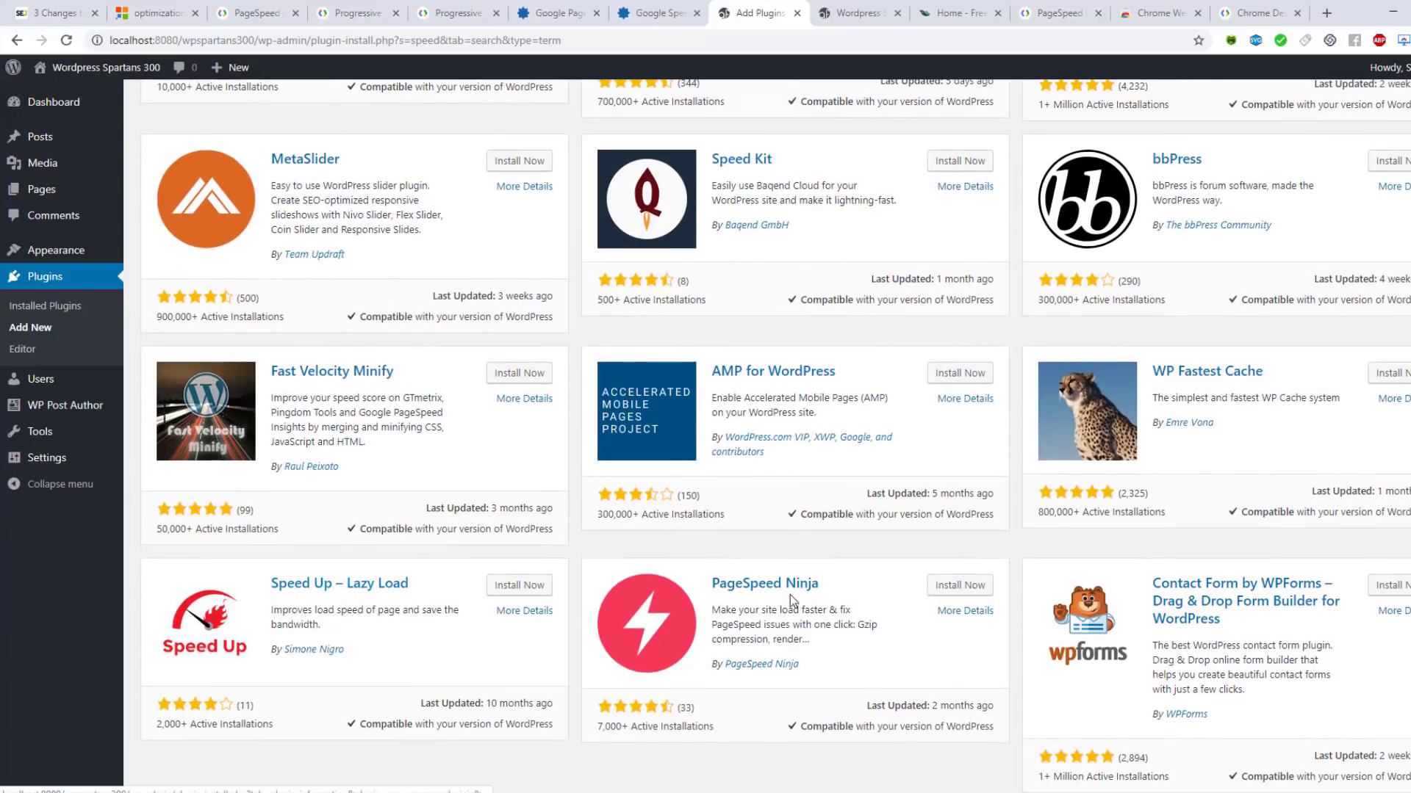
scroll(909, 568, up, 2)
scroll(904, 558, up, 5)
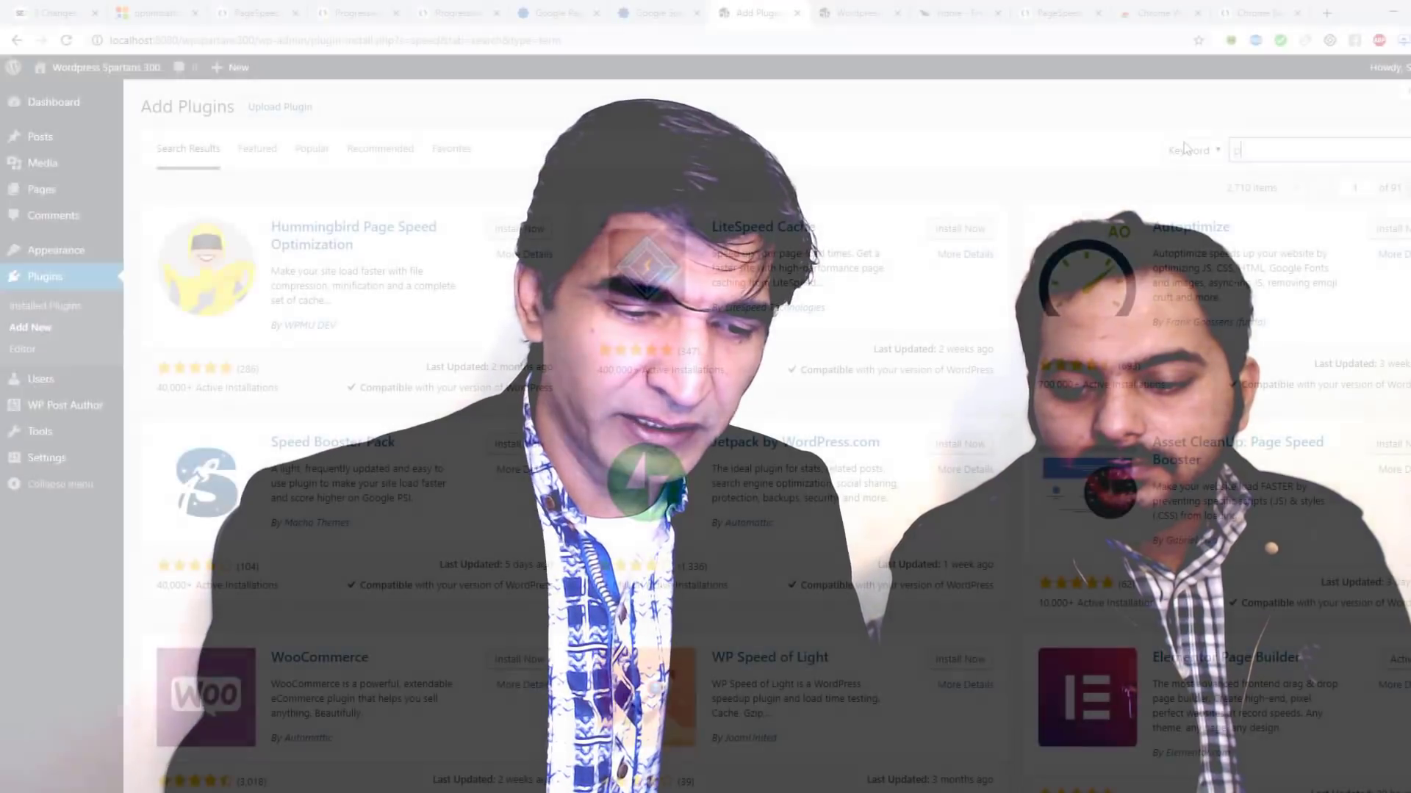
Step: Search the WordPress plugins for "pagespeed" and look through the listed optimization plugins
text(sp)
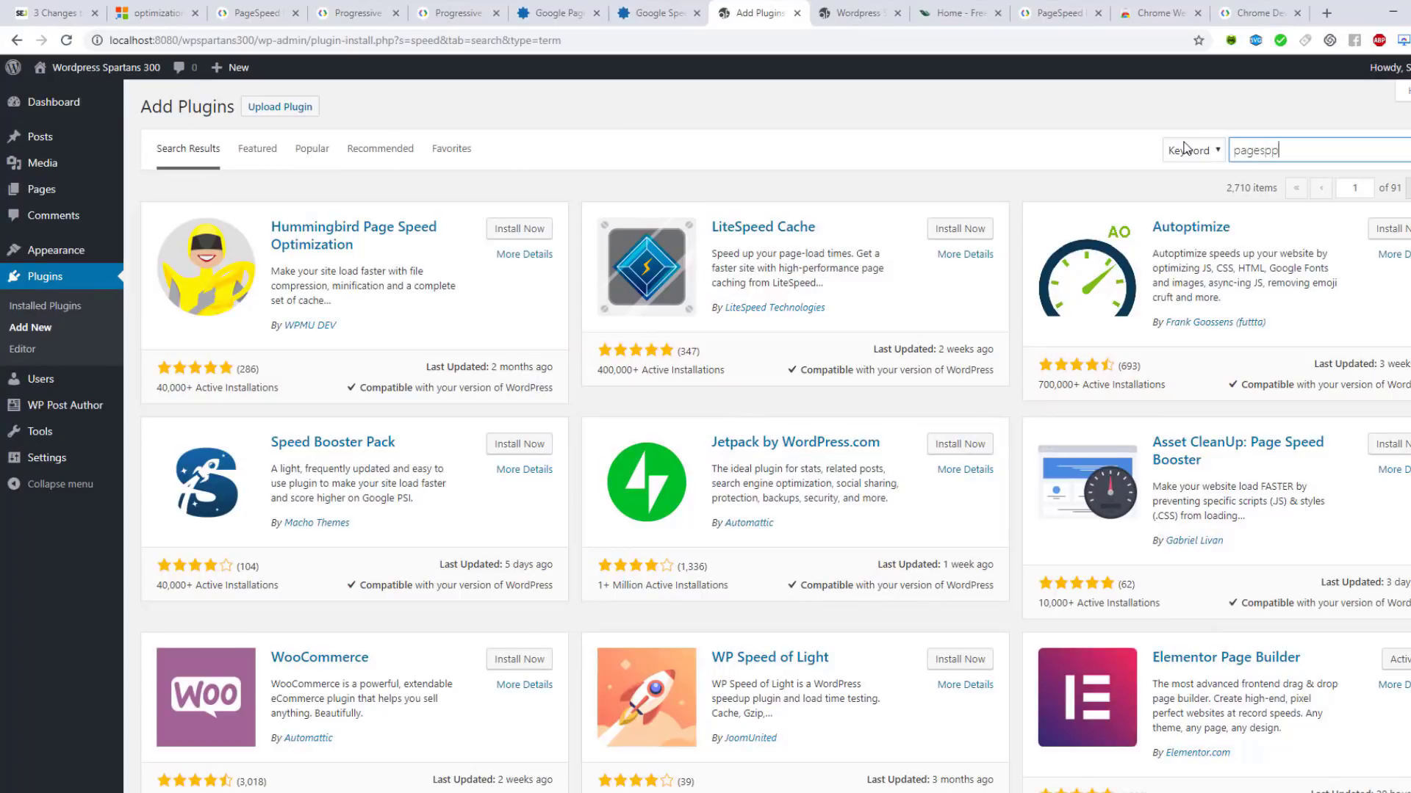
text(eed)
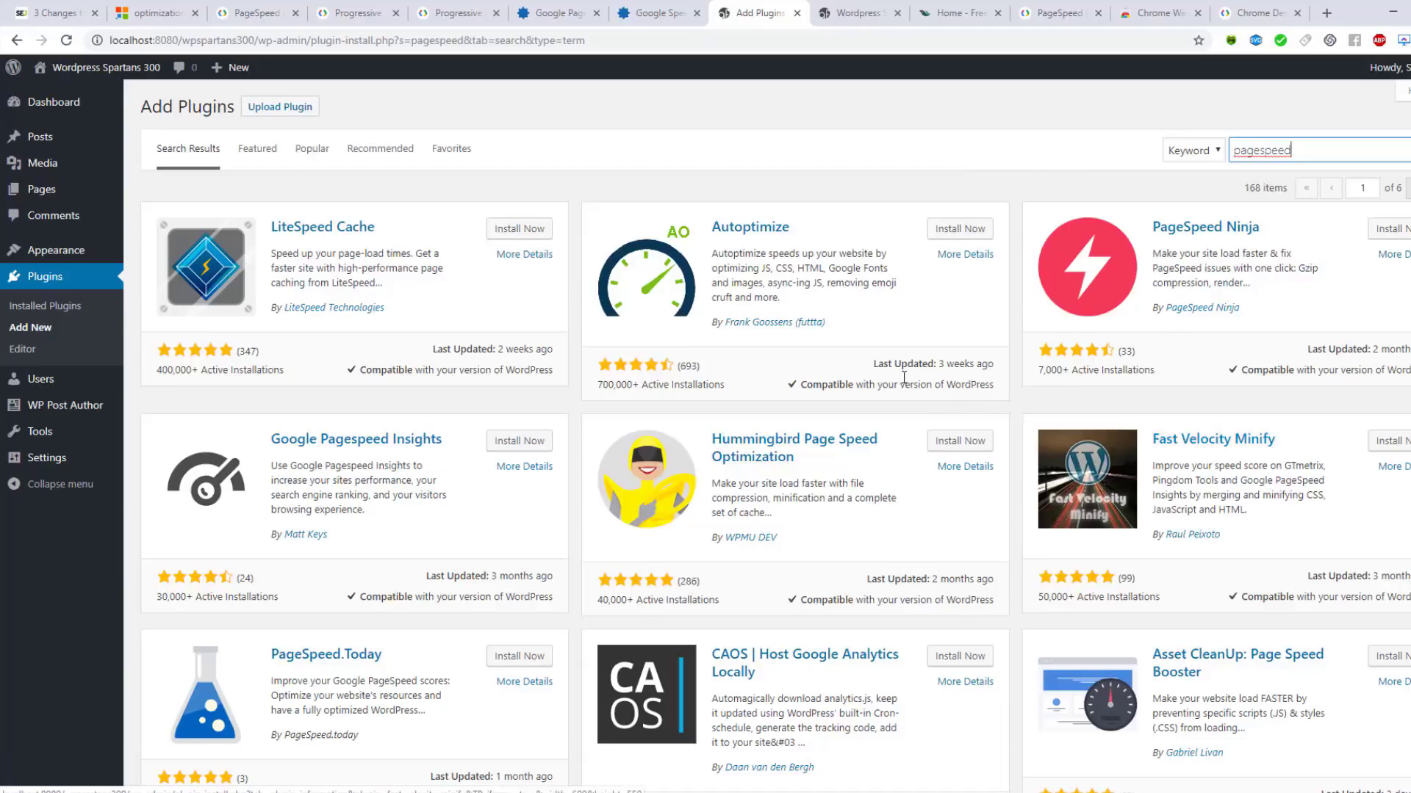
scroll(844, 371, down, 3)
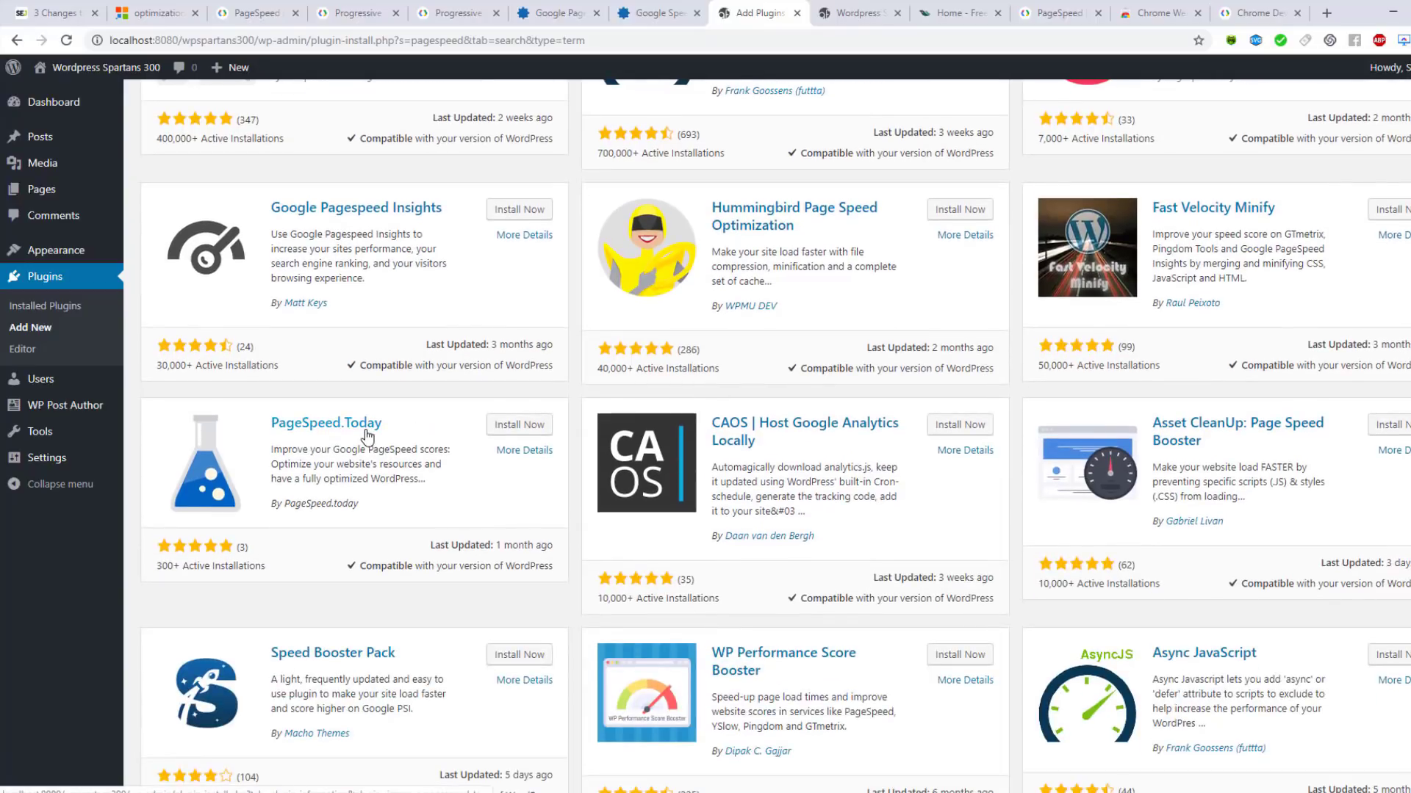
scroll(367, 438, up, 3)
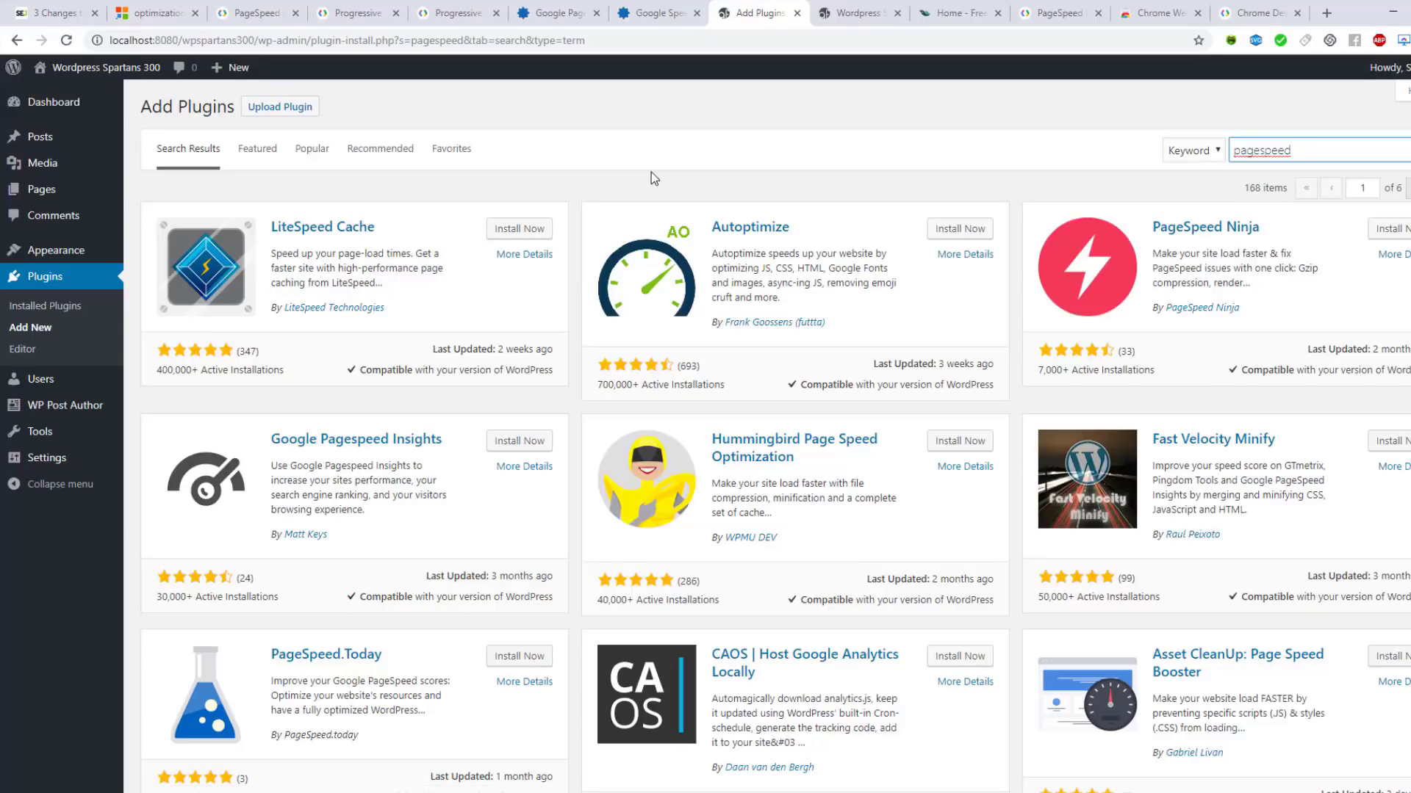
scroll(651, 172, down, 3)
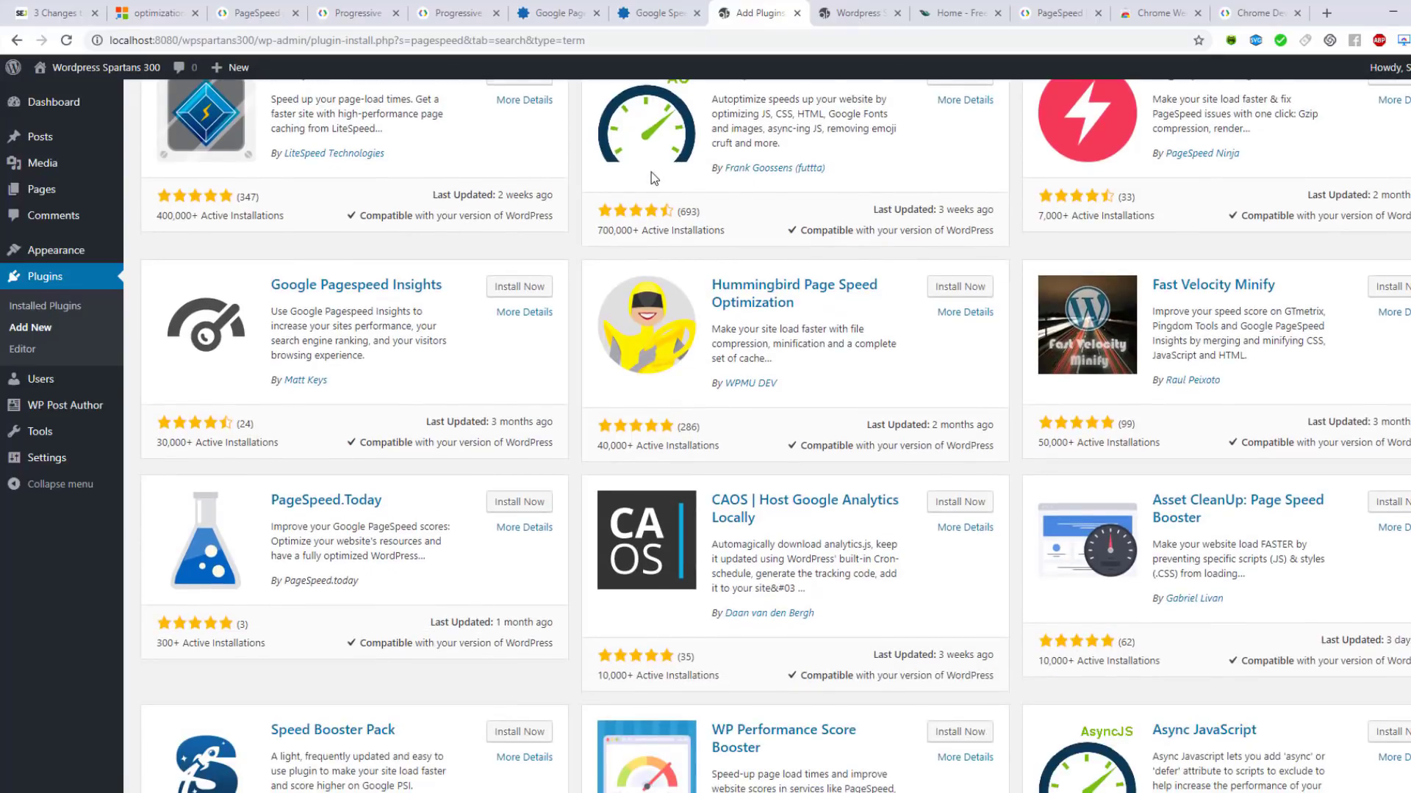
scroll(735, 257, down, 5)
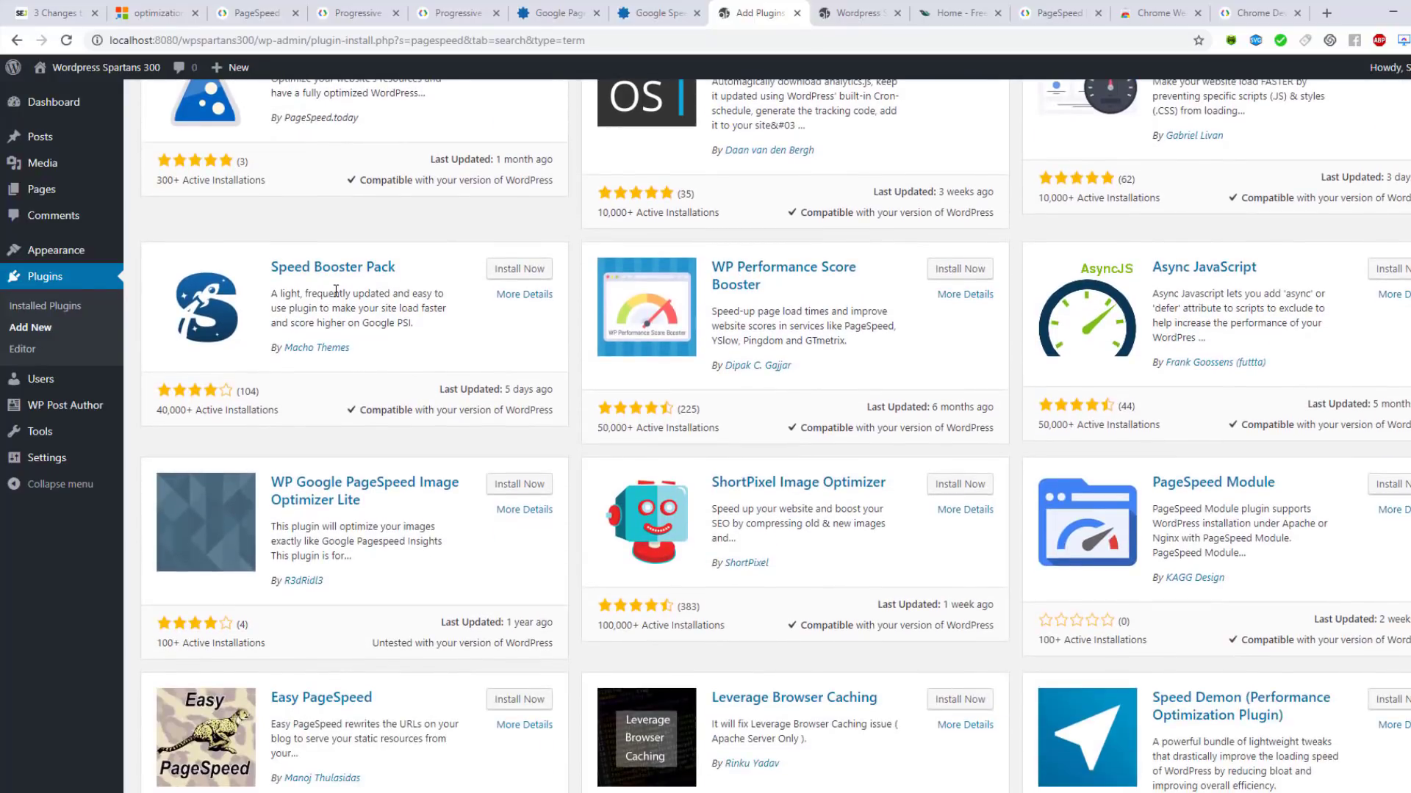
Step: Review the WP Performance Score Booster plugin's description, reviews, installation notes and FAQ, and close its details
click(760, 276)
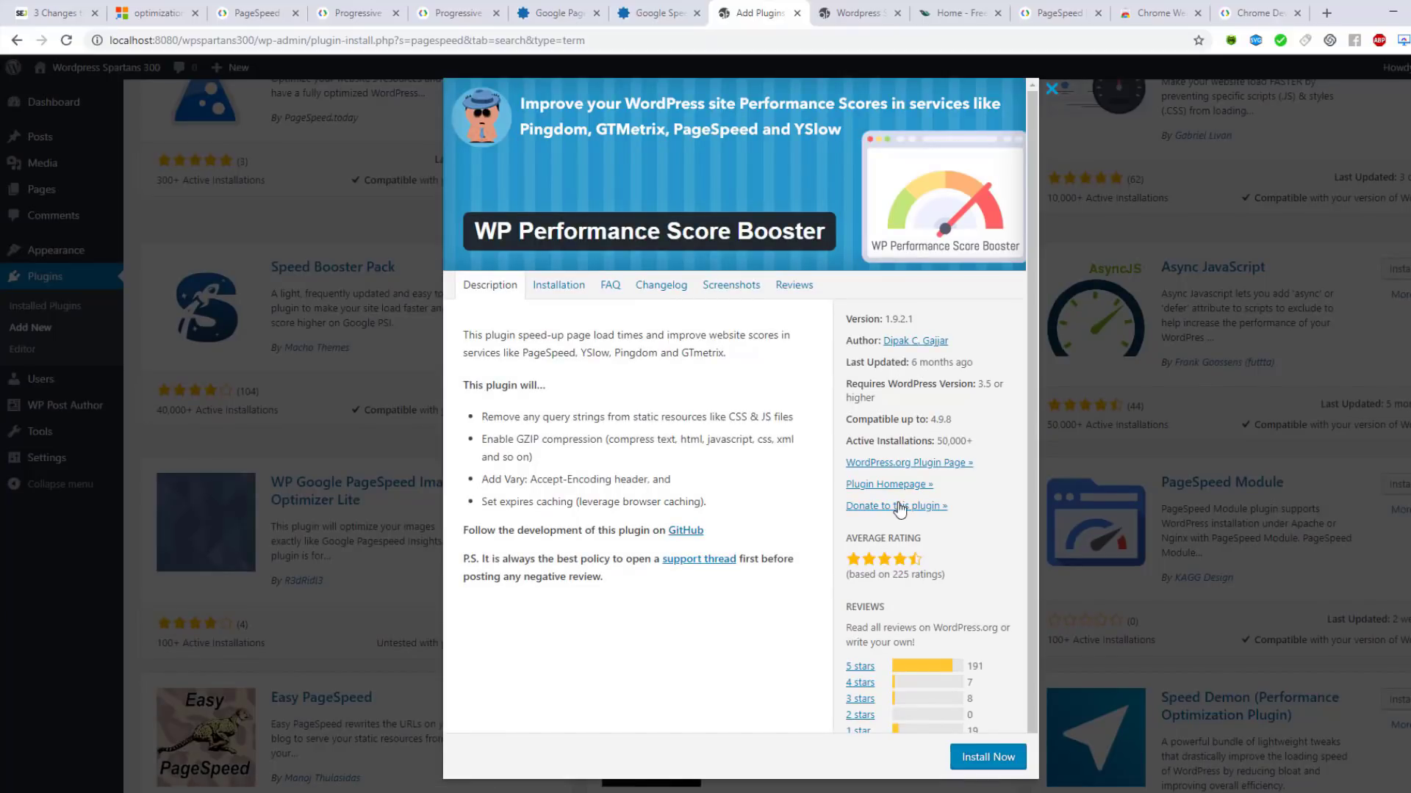
scroll(952, 621, down, 1)
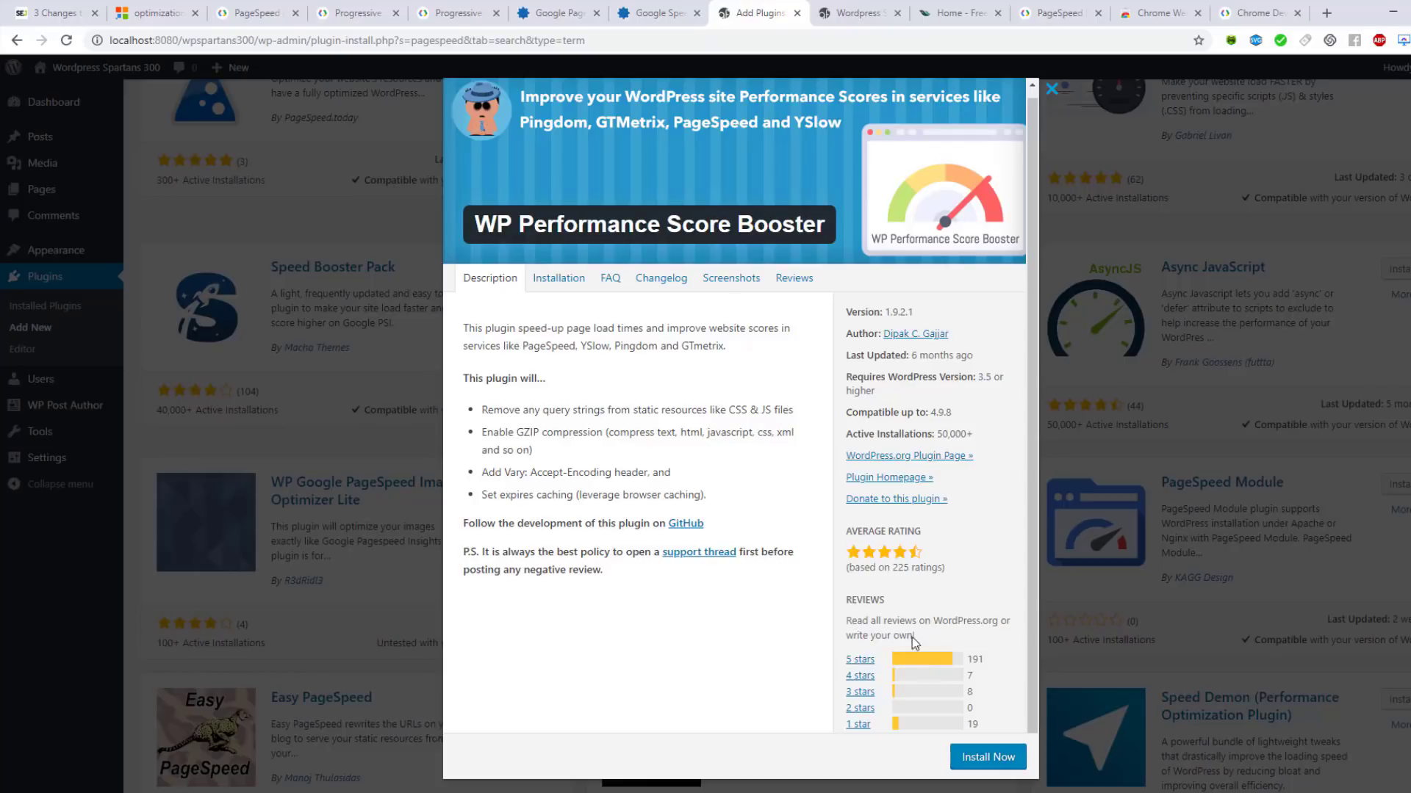
click(580, 283)
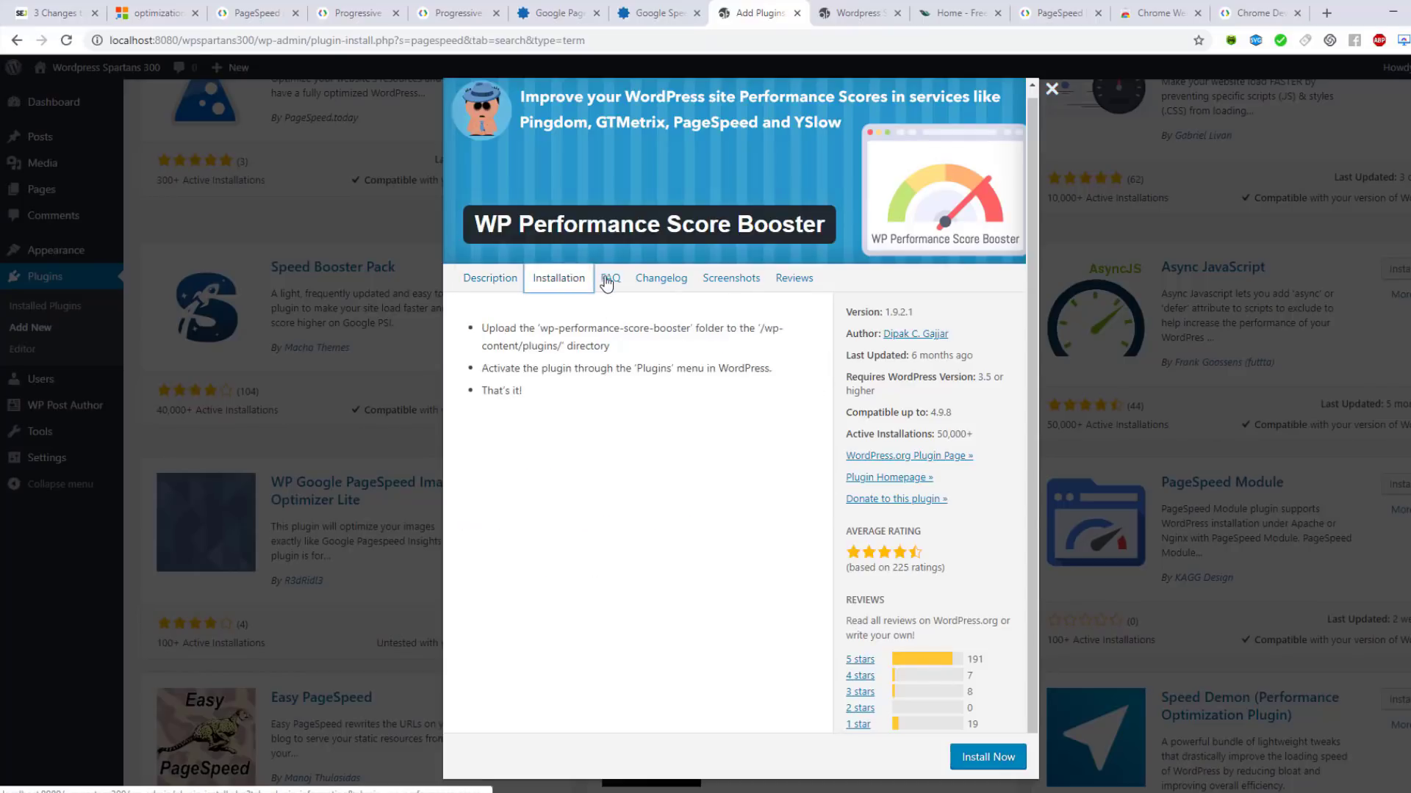
click(609, 279)
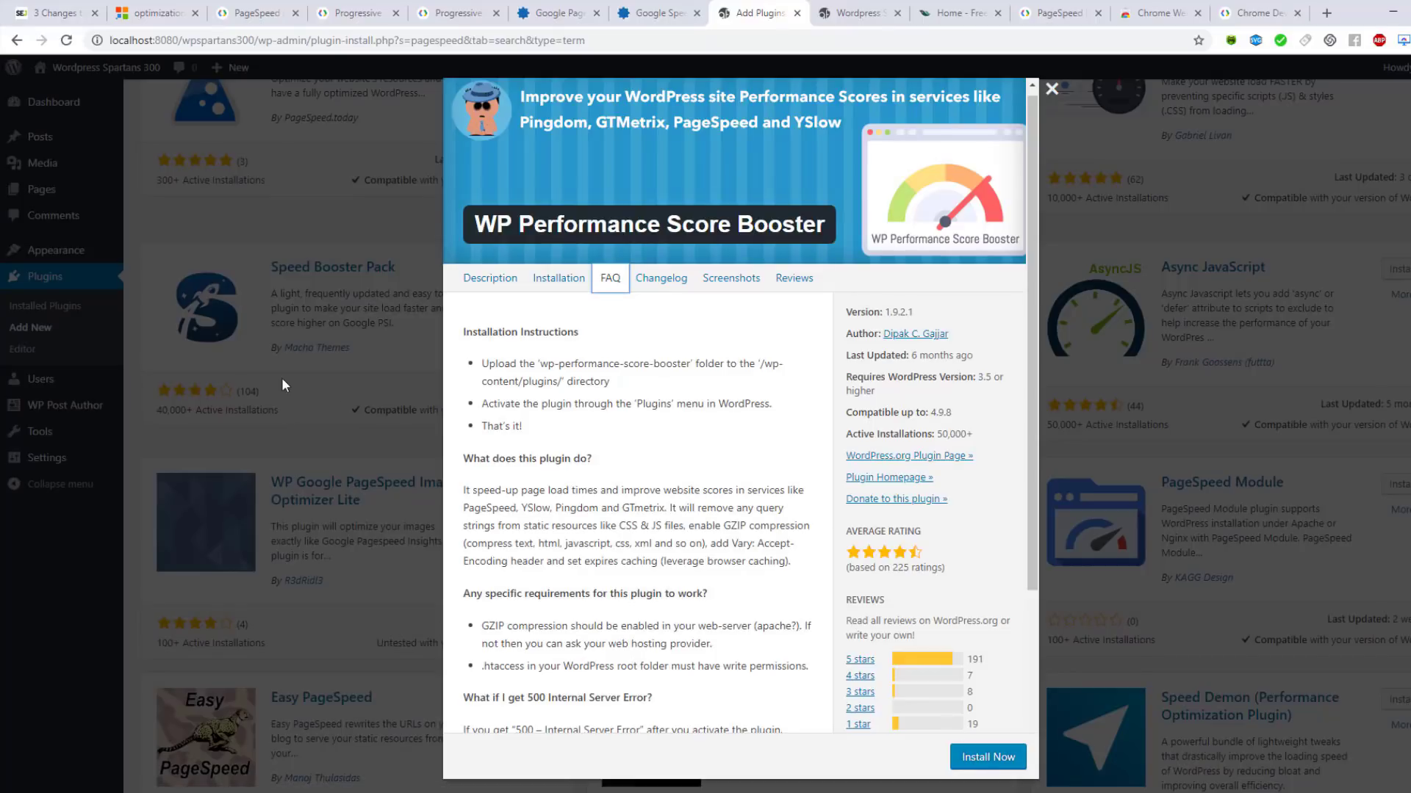
click(1051, 89)
Step: Search the WordPress plugins for "cache", and install and activate WP Fastest Cache
scroll(1188, 232, up, 7)
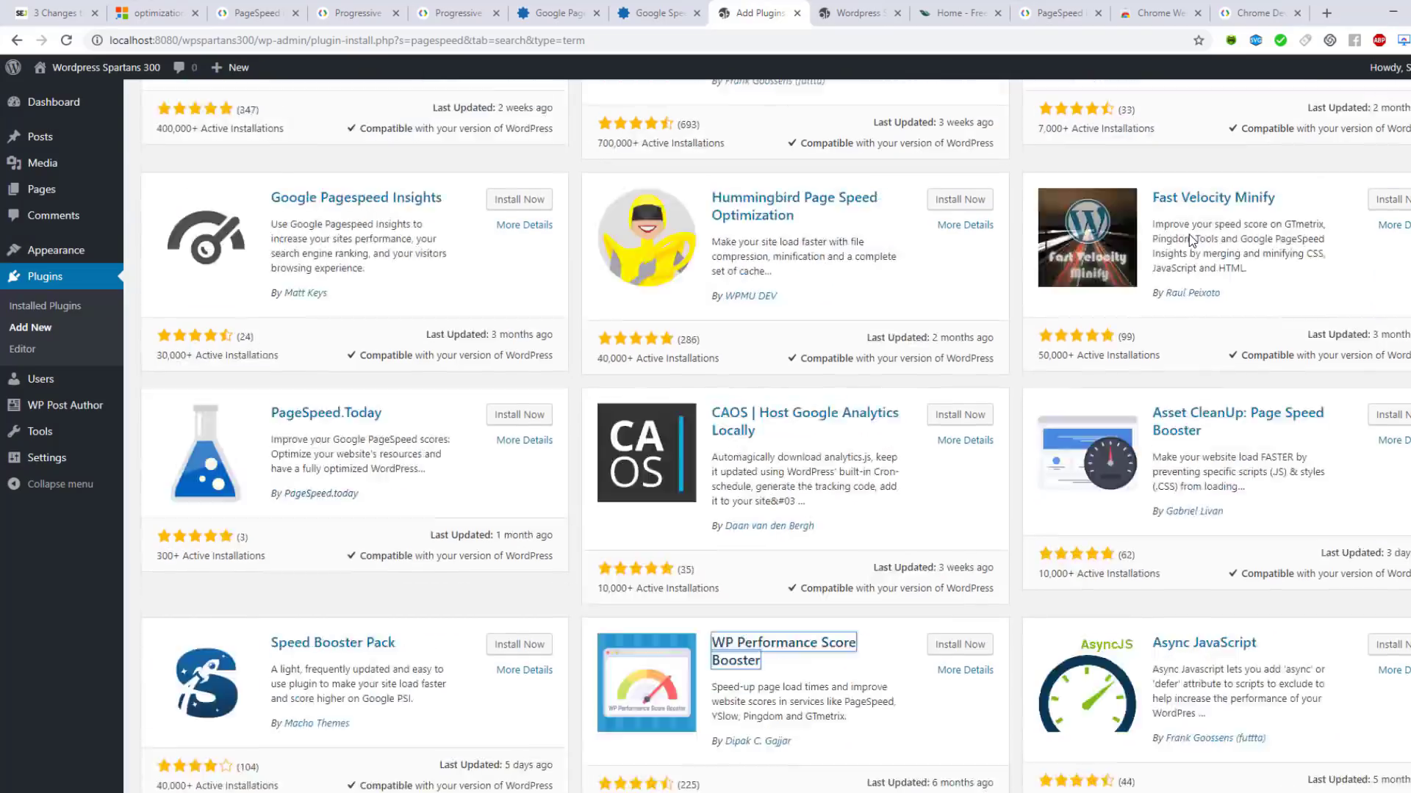
drag(1304, 143, 1155, 141)
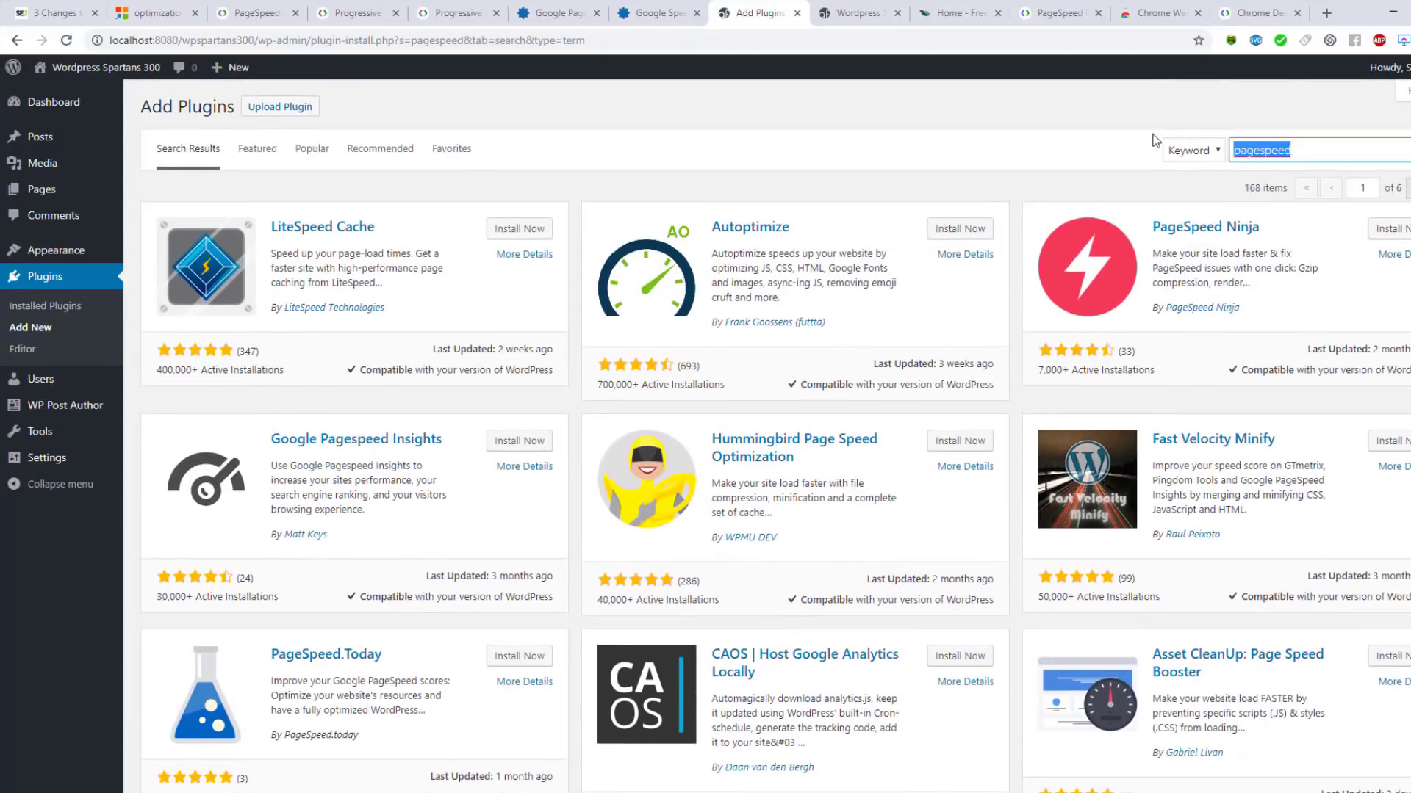
text(cache)
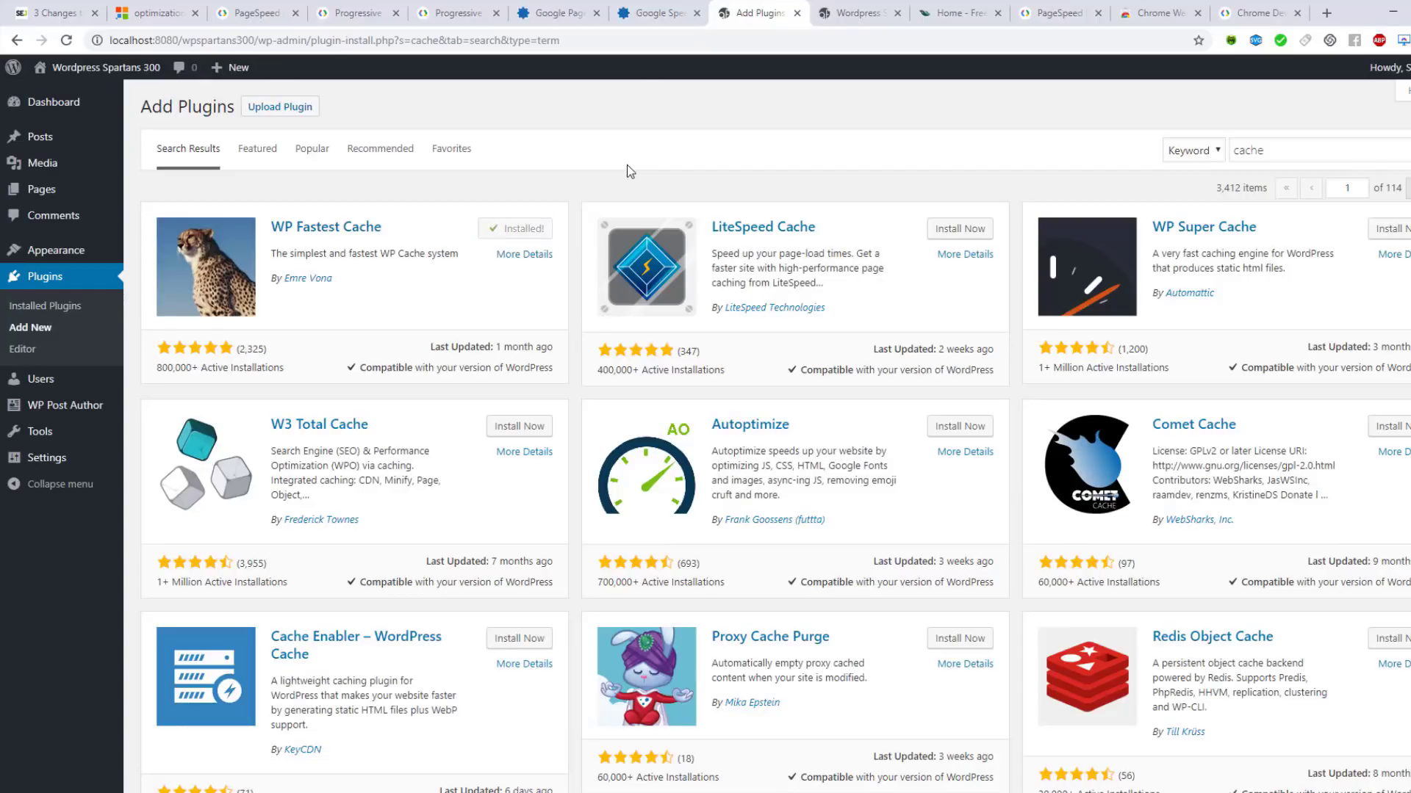
click(521, 234)
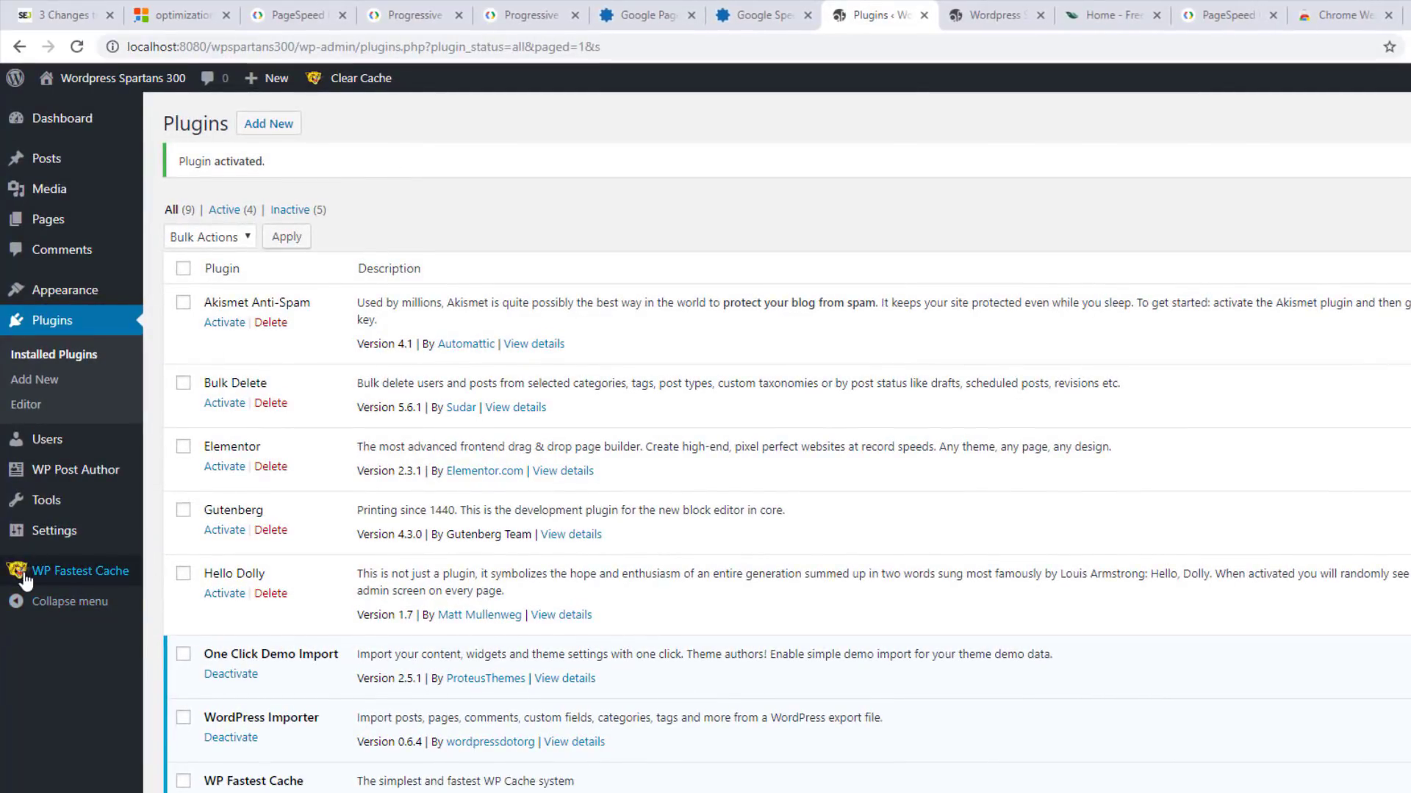
Step: Enable the Cache System in the WP Fastest Cache options and turn on Preload for the Homepage
click(81, 584)
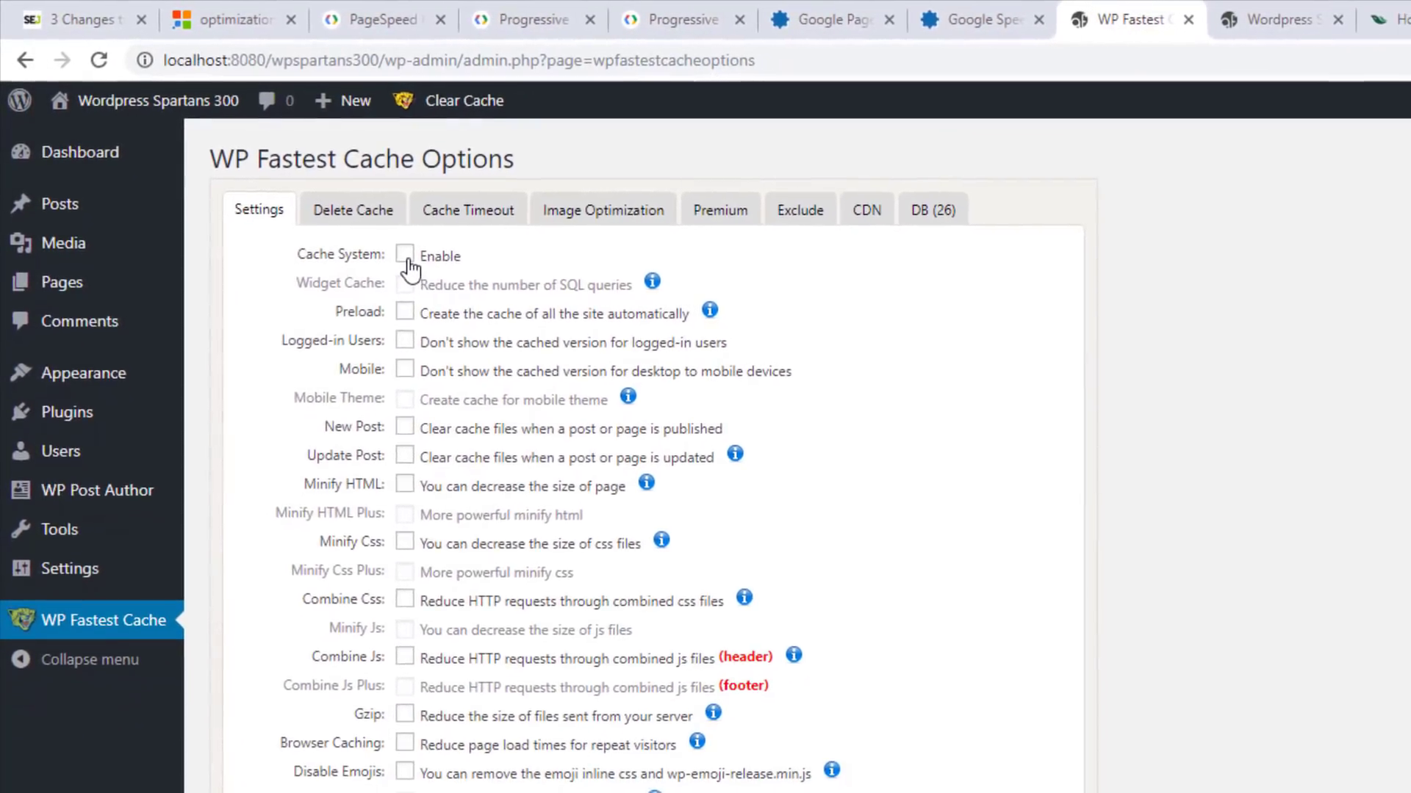
click(410, 258)
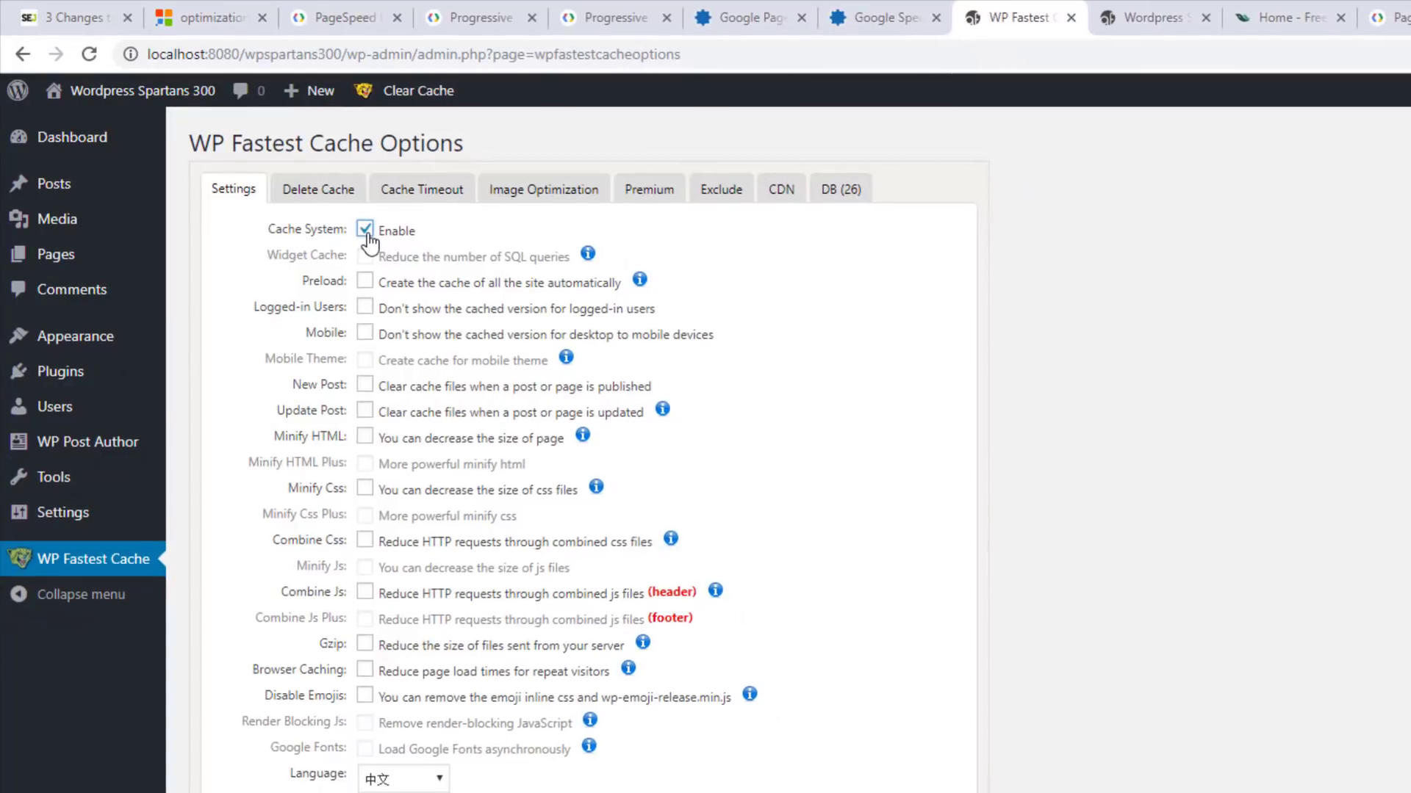
click(361, 279)
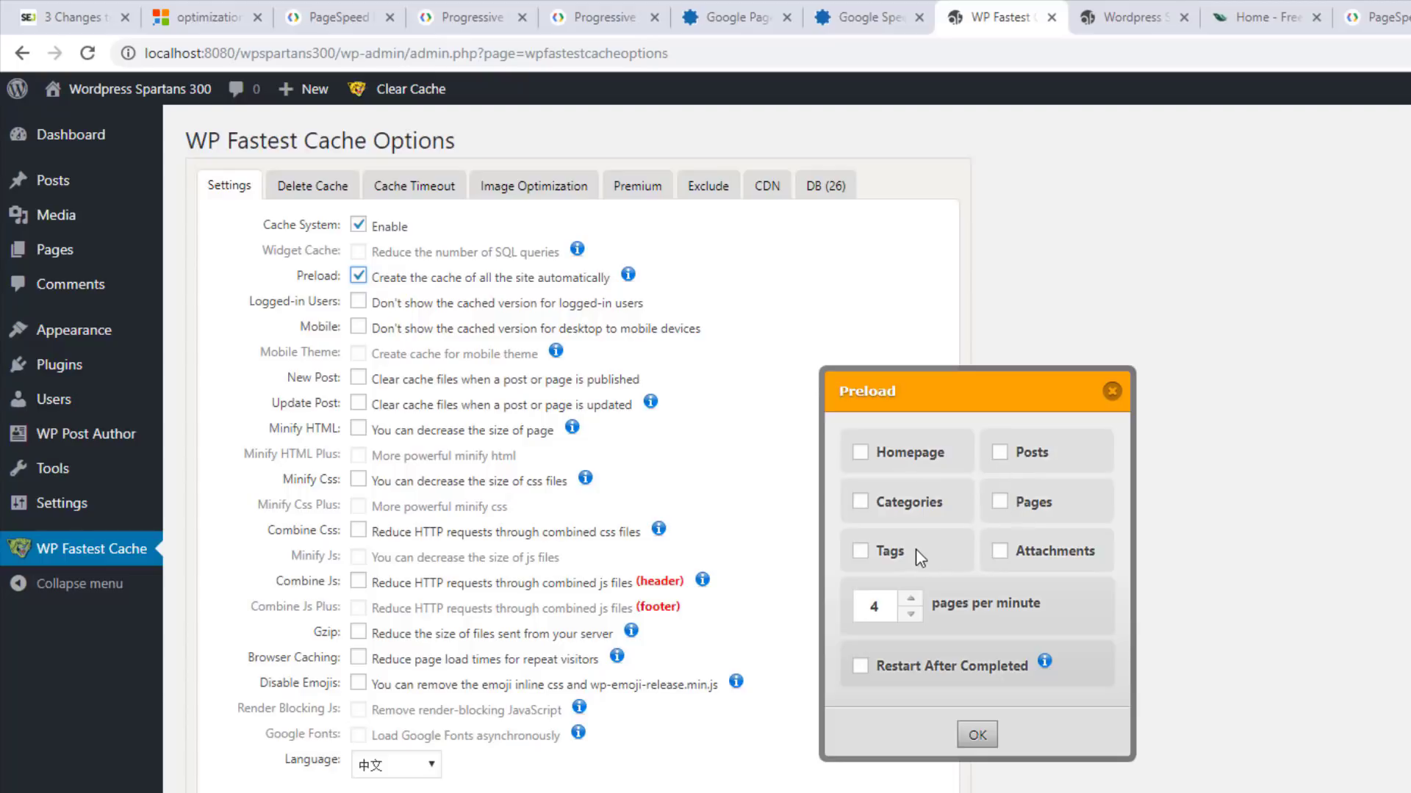
click(927, 465)
click(977, 735)
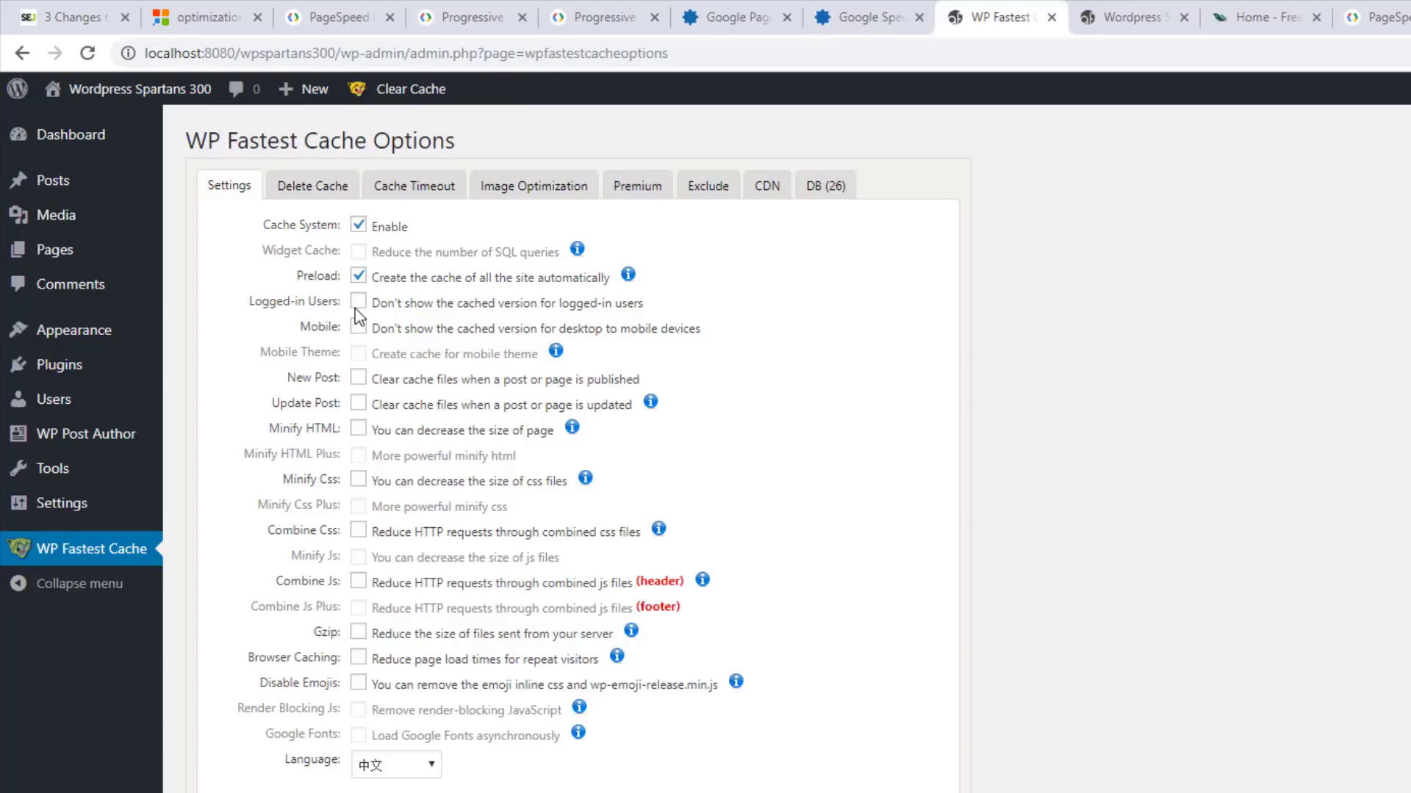
Step: Turn on the Logged-in Users, New Post (Clear All Cache) and Update Post (Clear Cache of Post / Page, Categories, Tags and Homepage) cache options
click(359, 306)
click(359, 381)
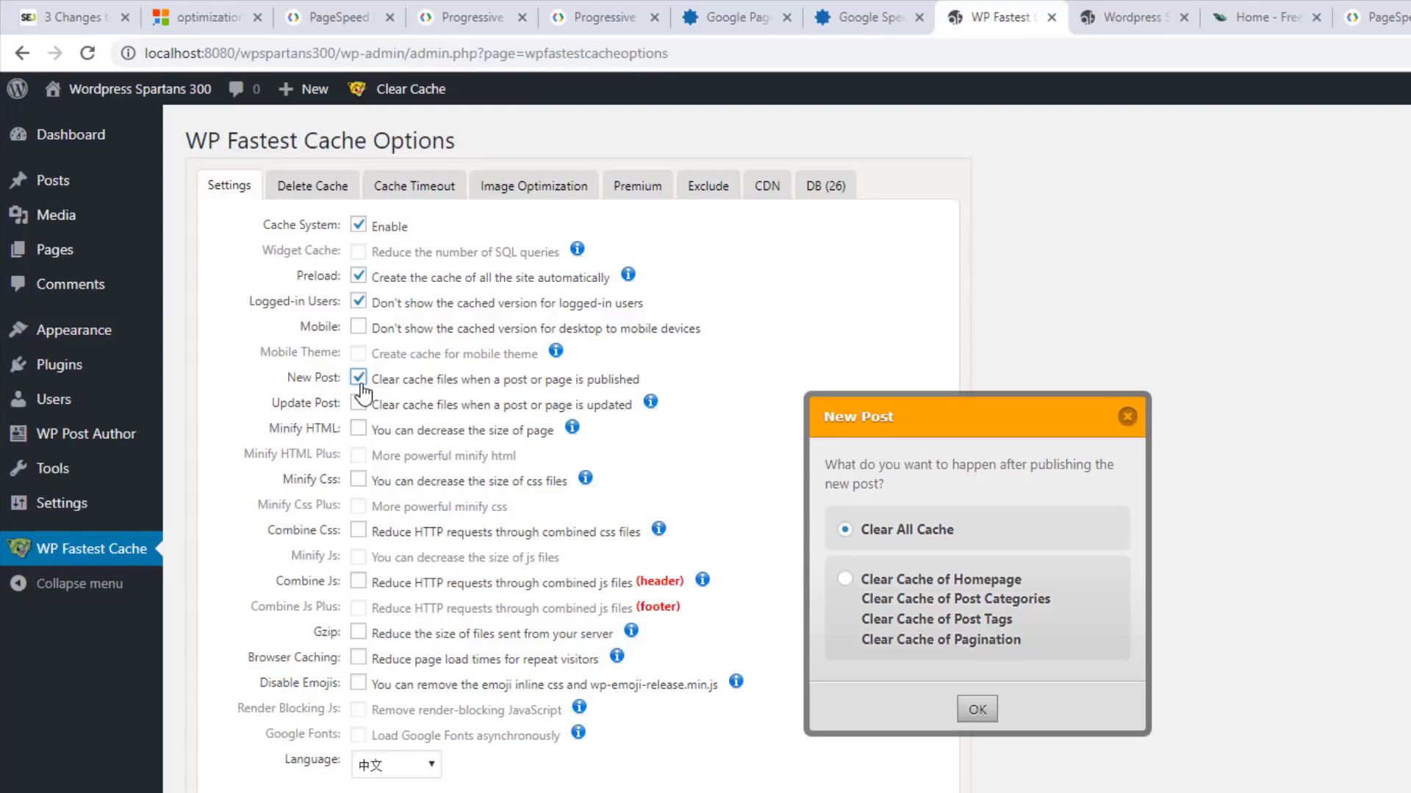
click(977, 710)
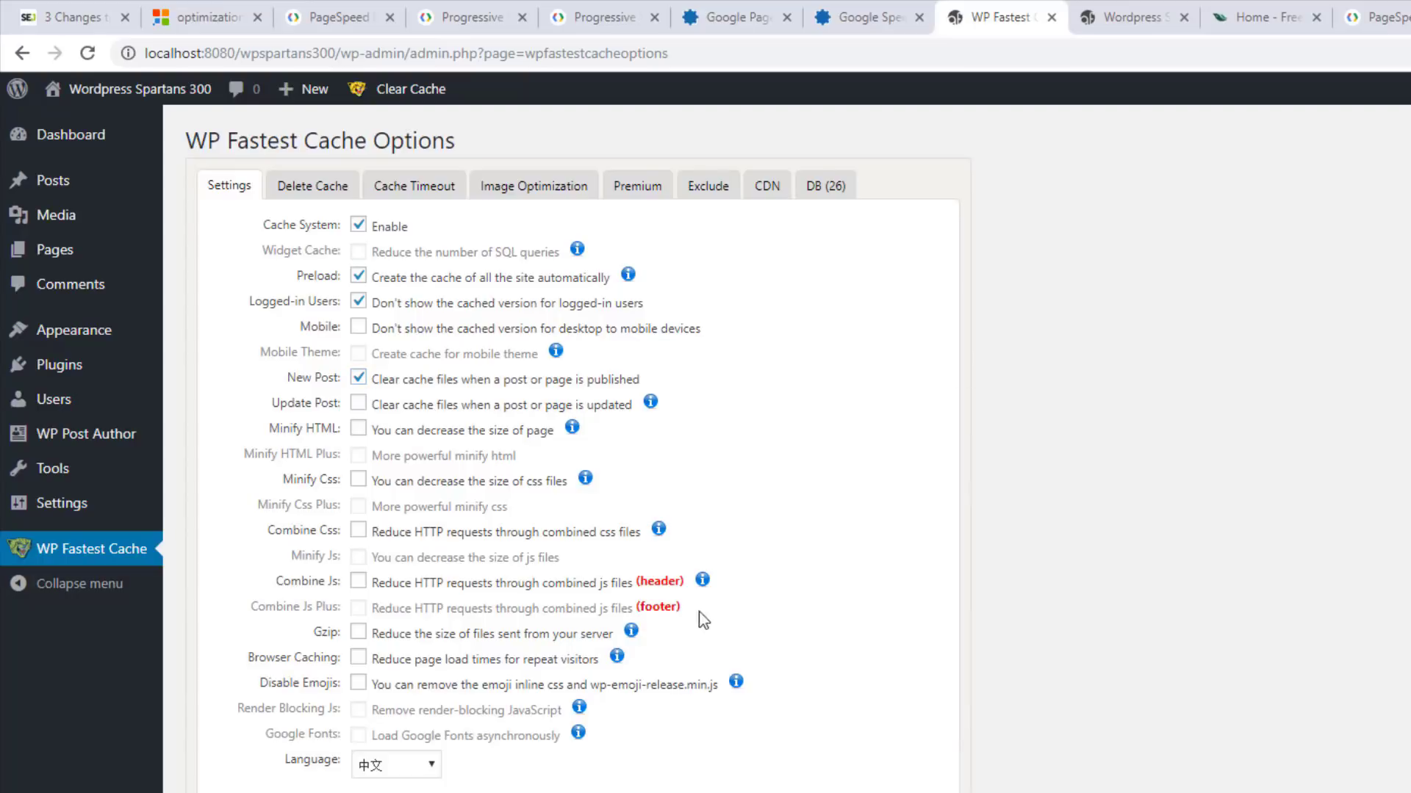
click(356, 405)
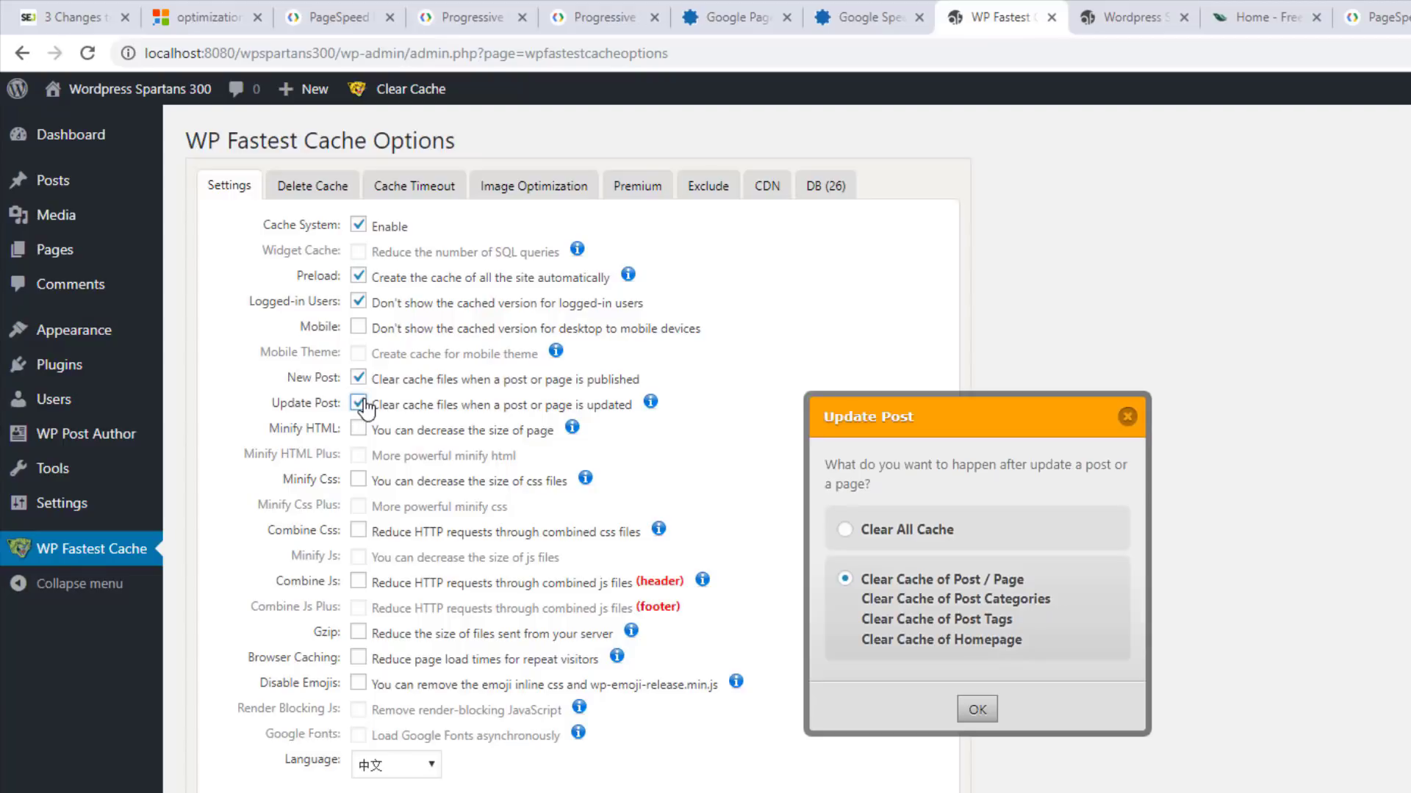
click(903, 699)
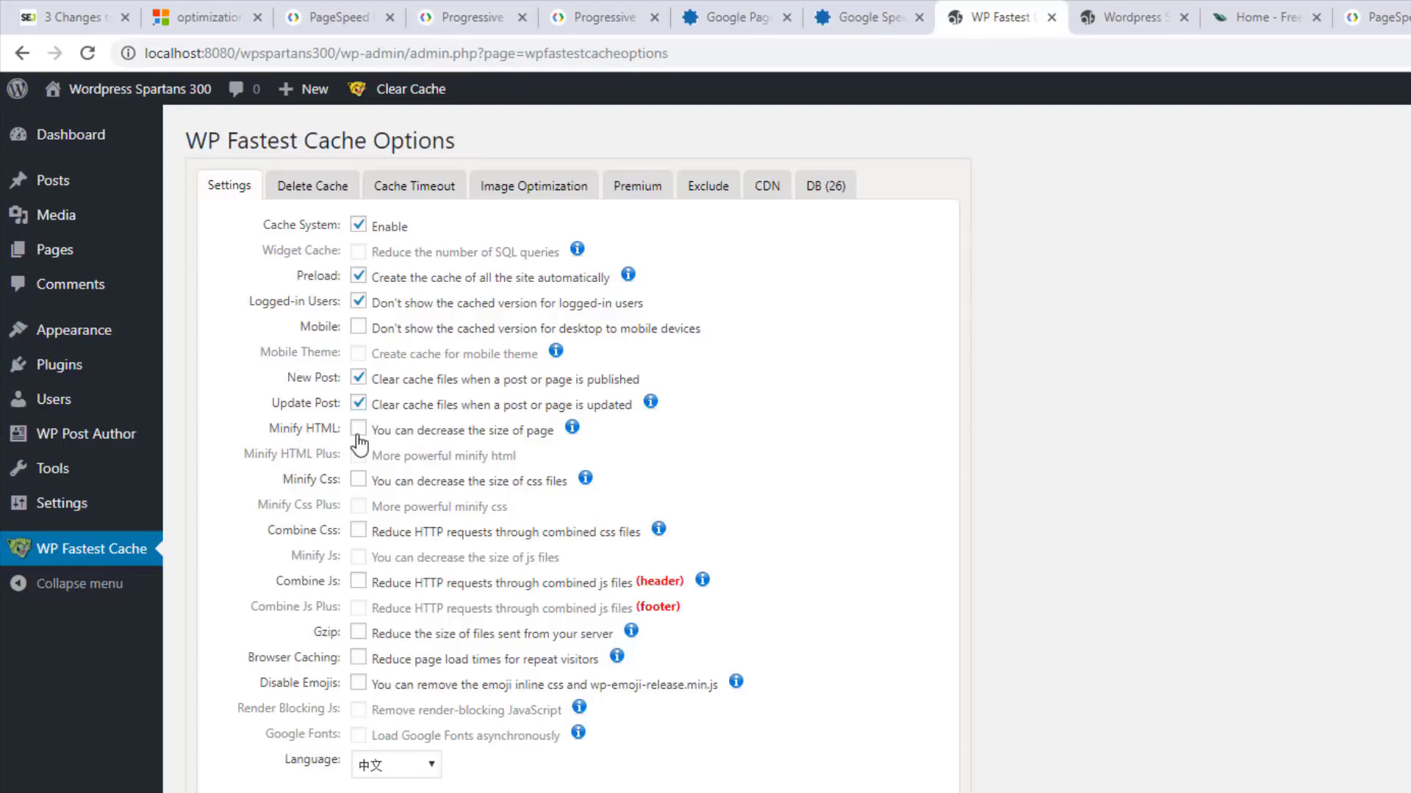